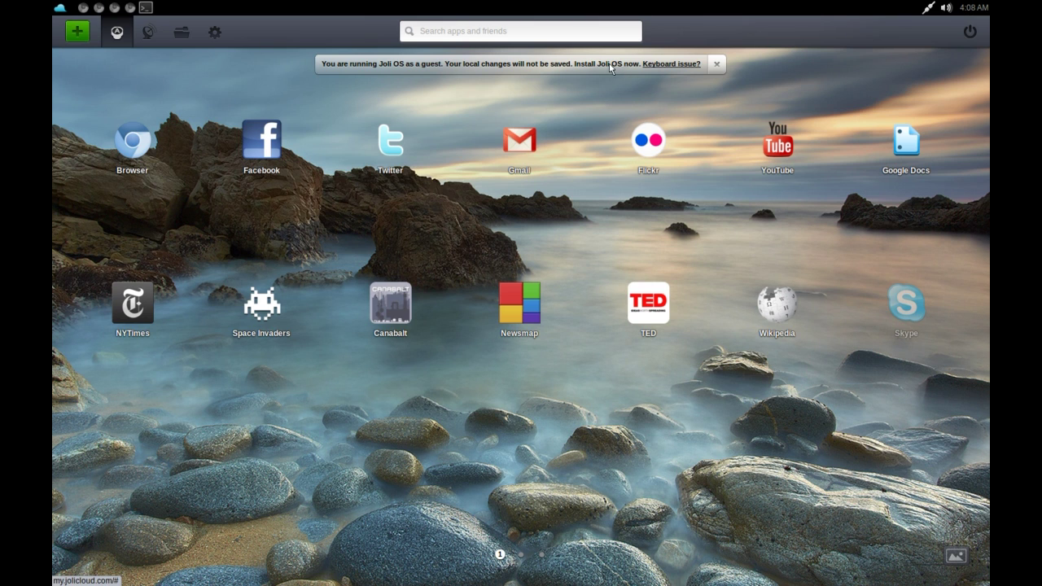
- Launch Synaptic by running 'gksu synaptic' from the Alt+F2 run prompt
left_click(145, 8)
left_click(145, 8)
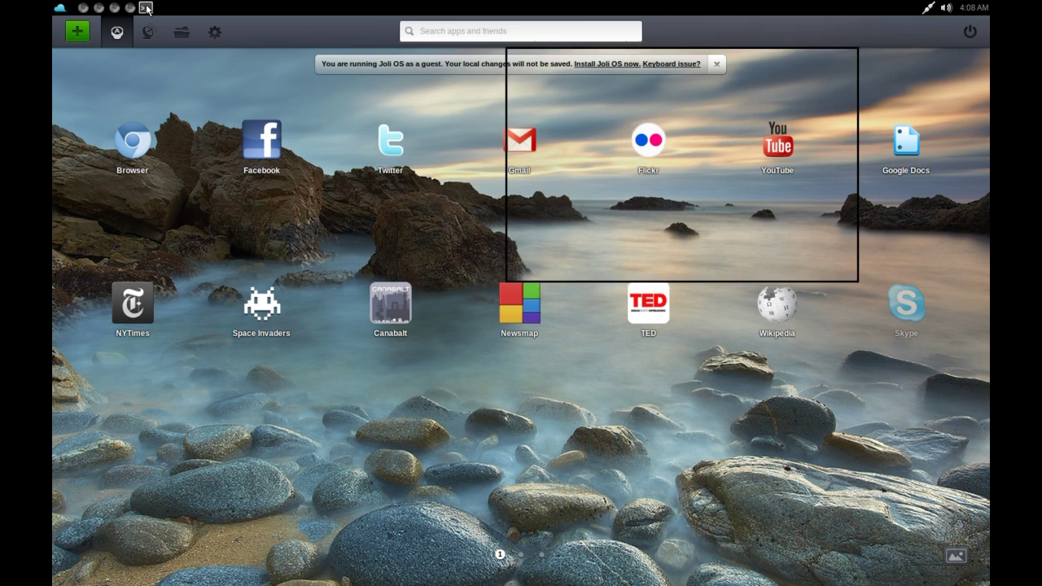
key("alt+F2")
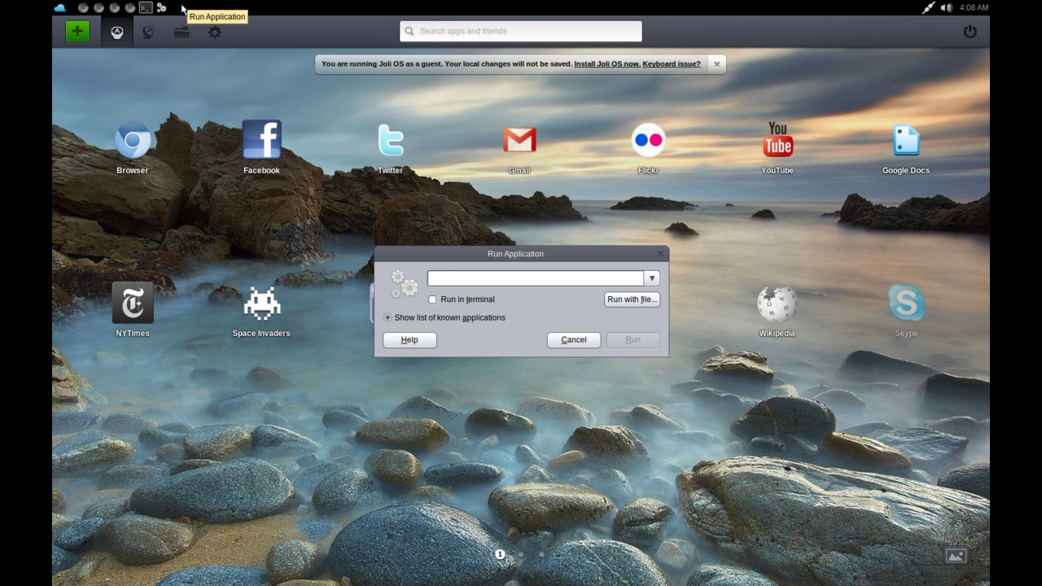
type("gksu synaptic")
key("Return")
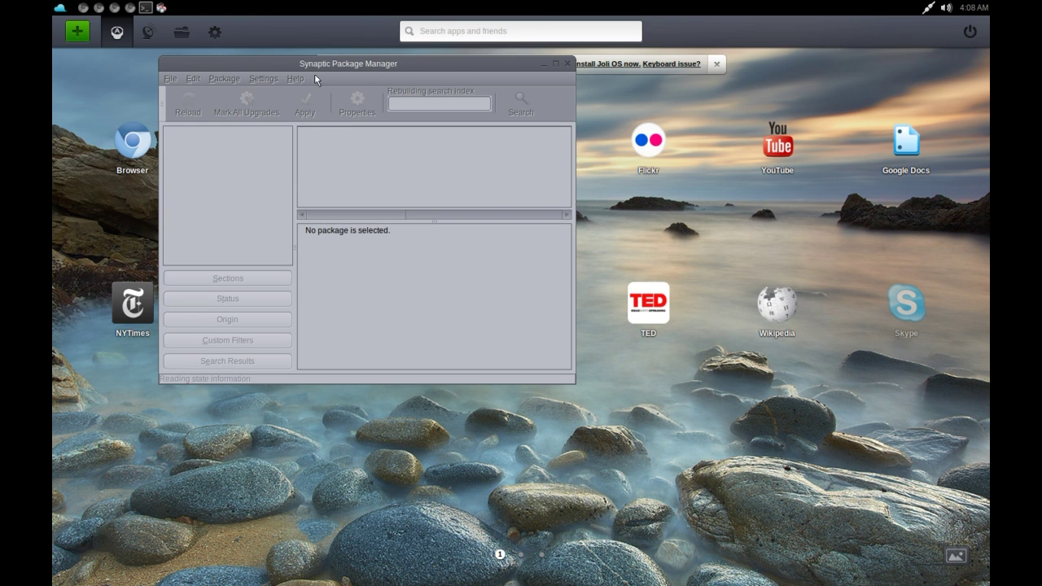
- Launch the Nautilus file browser with 'naut', move it aside, then close it and Synaptic
key("alt+F2")
type("nautilus")
key("Return")
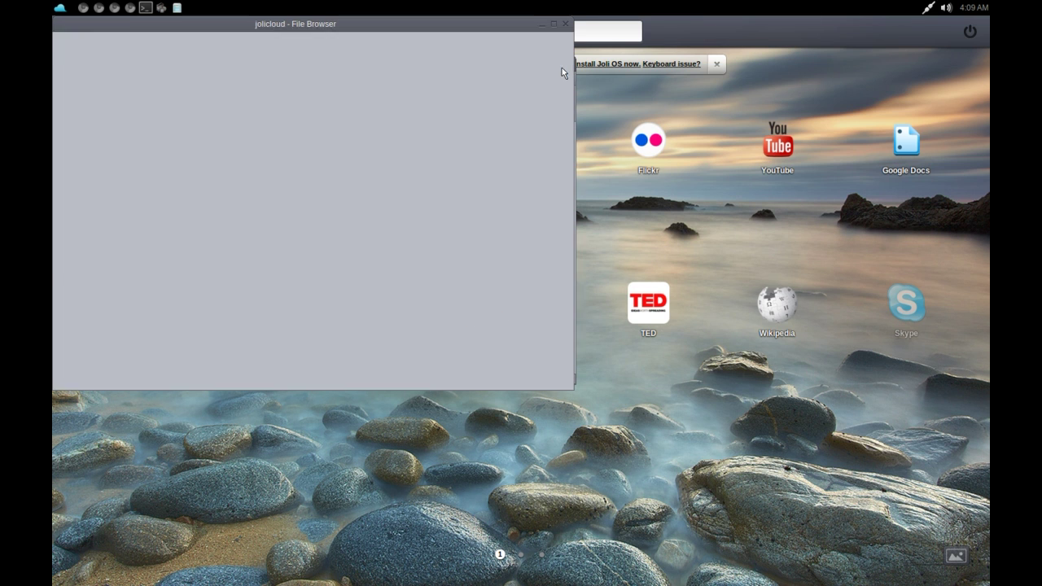
left_click_drag(315, 26, 636, 131)
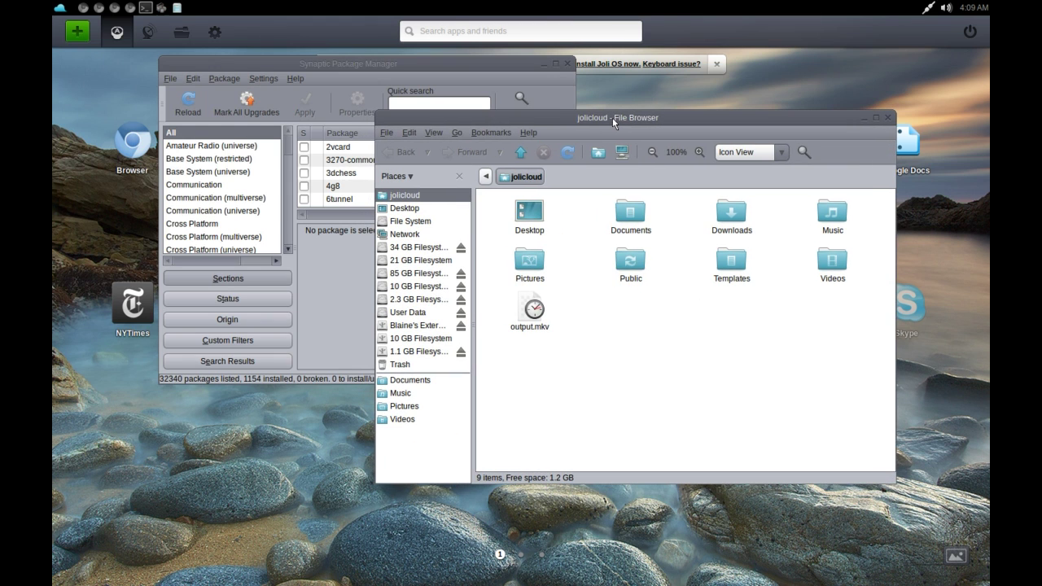
left_click(888, 117)
key("alt+F4")
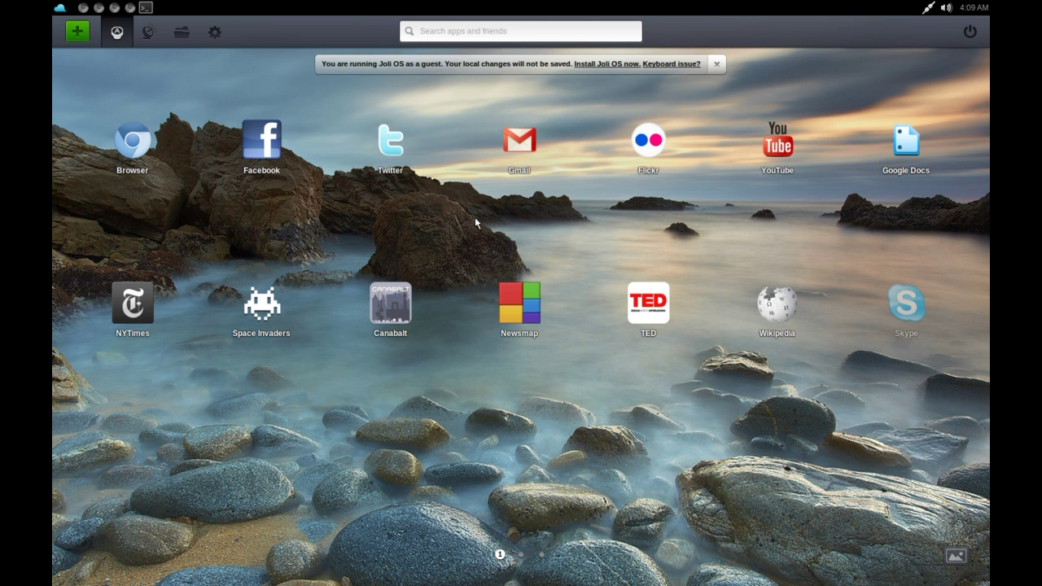
- Raise the Google Docs, Chromium paste and YouTube windows, and close the Chromium paste window
left_click(99, 8)
left_click(126, 10)
left_click(129, 9)
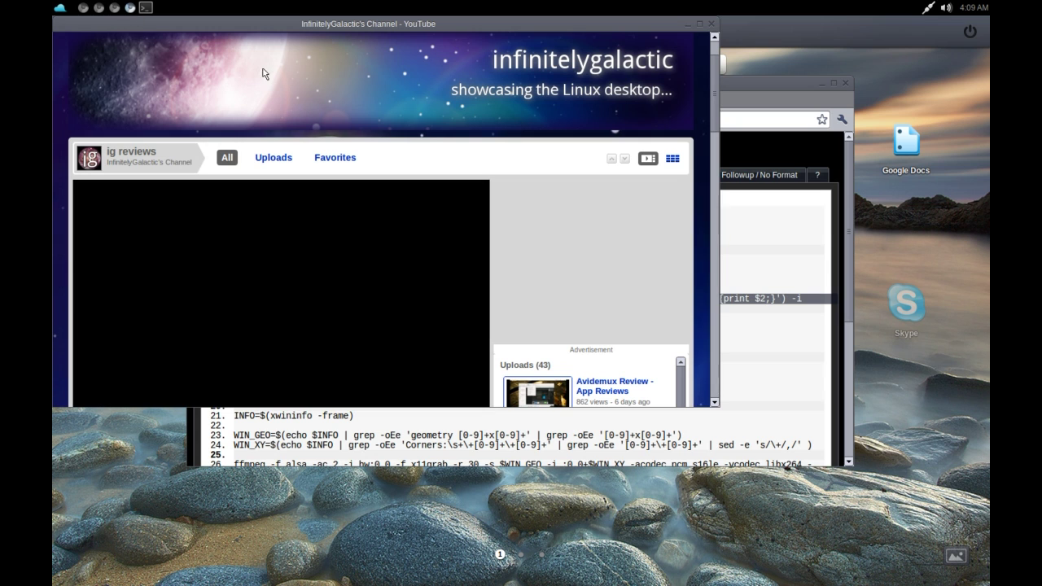
left_click(846, 84)
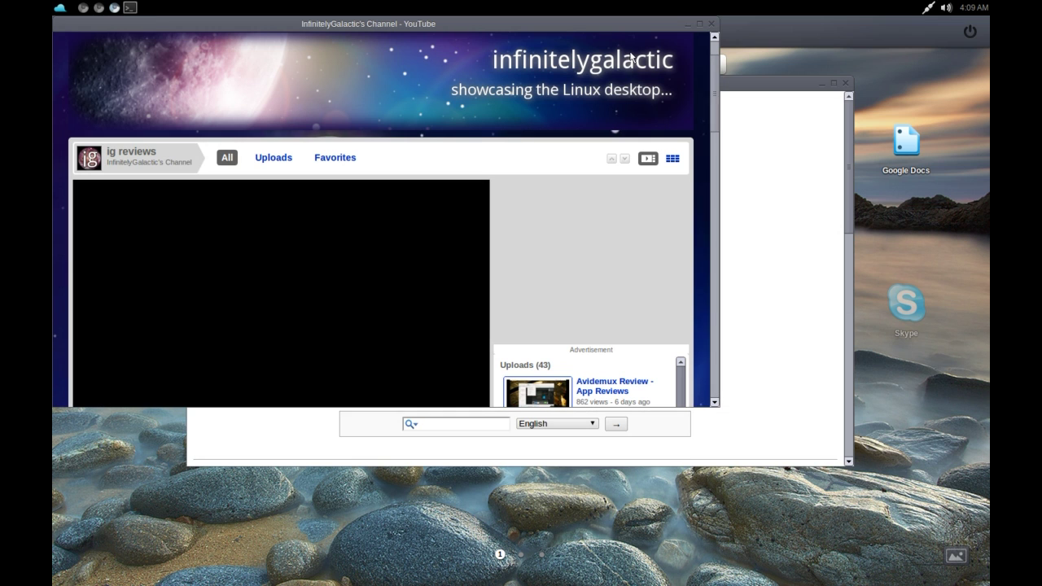
- Move the YouTube, Wikipedia and Google Docs windows aside, then hide all windows to show home
left_click_drag(477, 24, 807, 113)
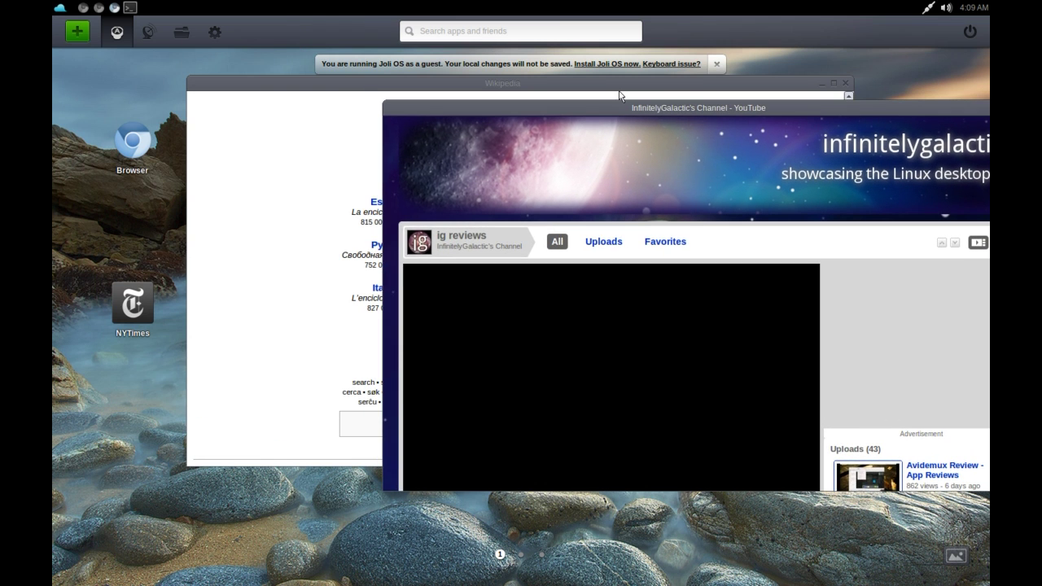
left_click_drag(621, 89, 486, 205)
left_click(372, 83)
mouse_move(373, 83)
left_mouse_down()
mouse_move(613, 276)
mouse_move(511, 197)
mouse_move(382, 52)
mouse_move(389, 75)
left_mouse_up()
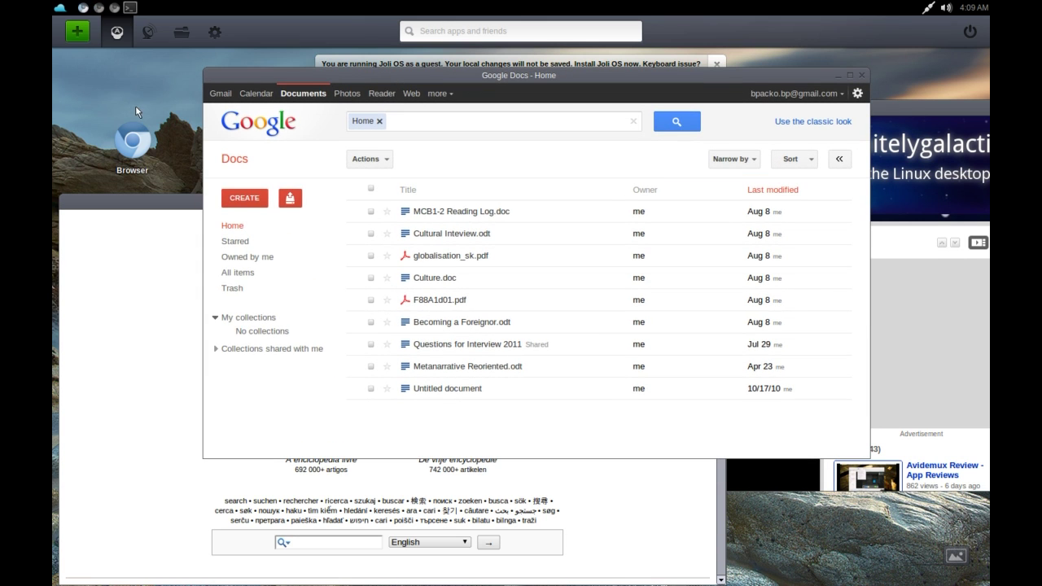
left_click(60, 10)
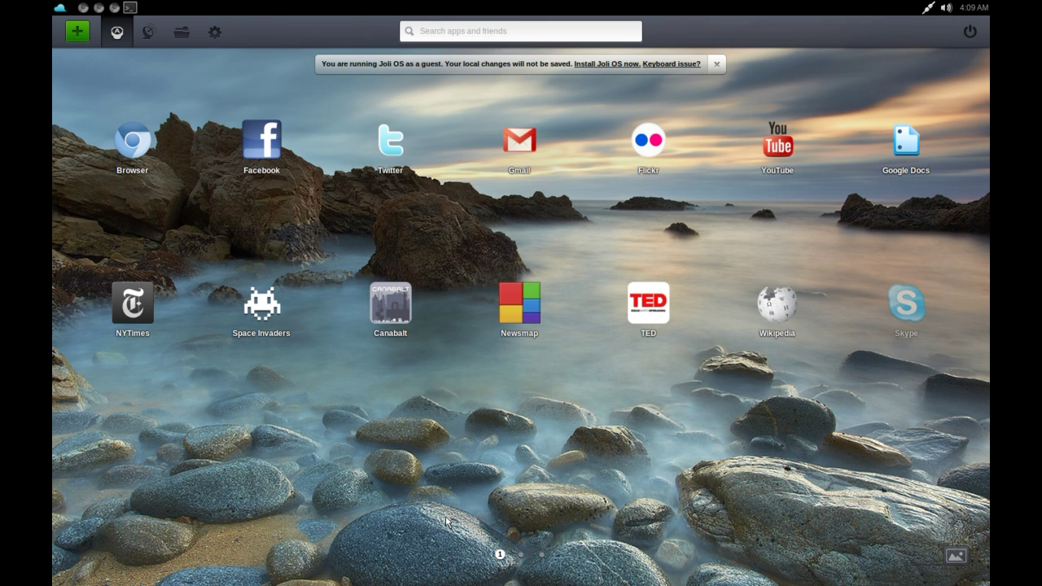
- Flip between launcher pages one and two, then open the App Center's Featured Apps directory
left_click(522, 554)
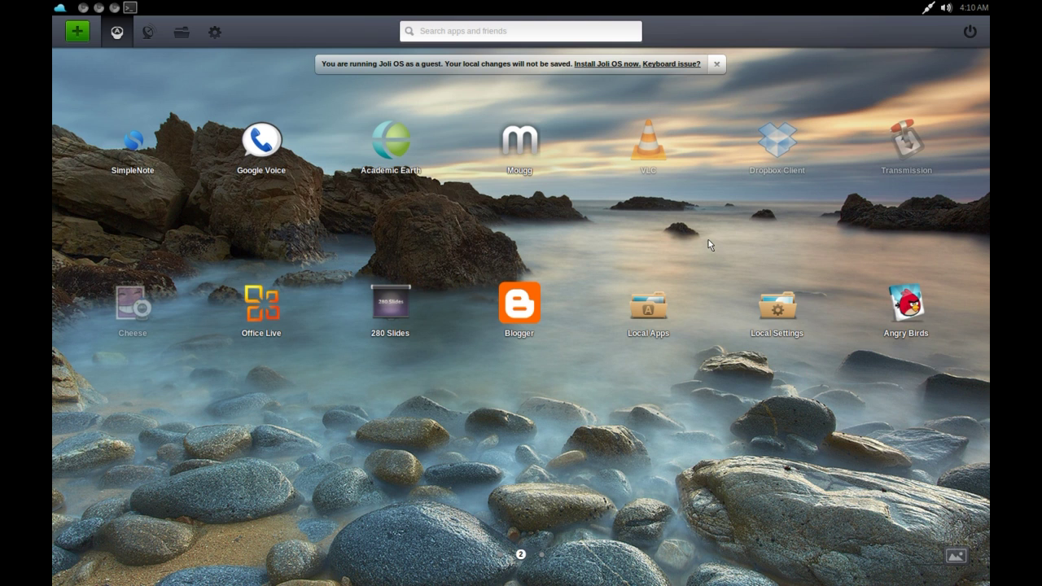
left_click(502, 554)
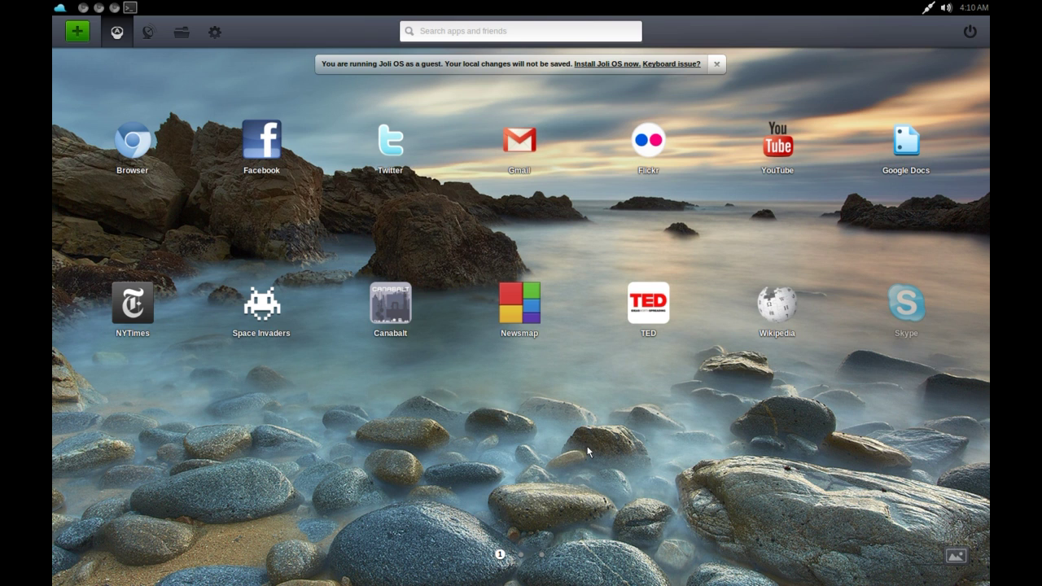
left_click(524, 558)
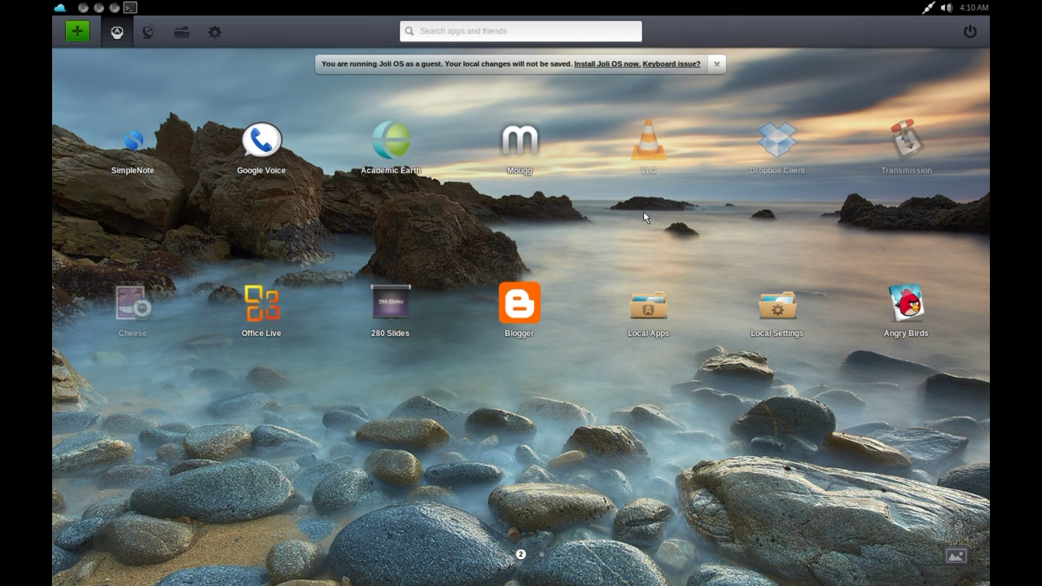
mouse_move(643, 163)
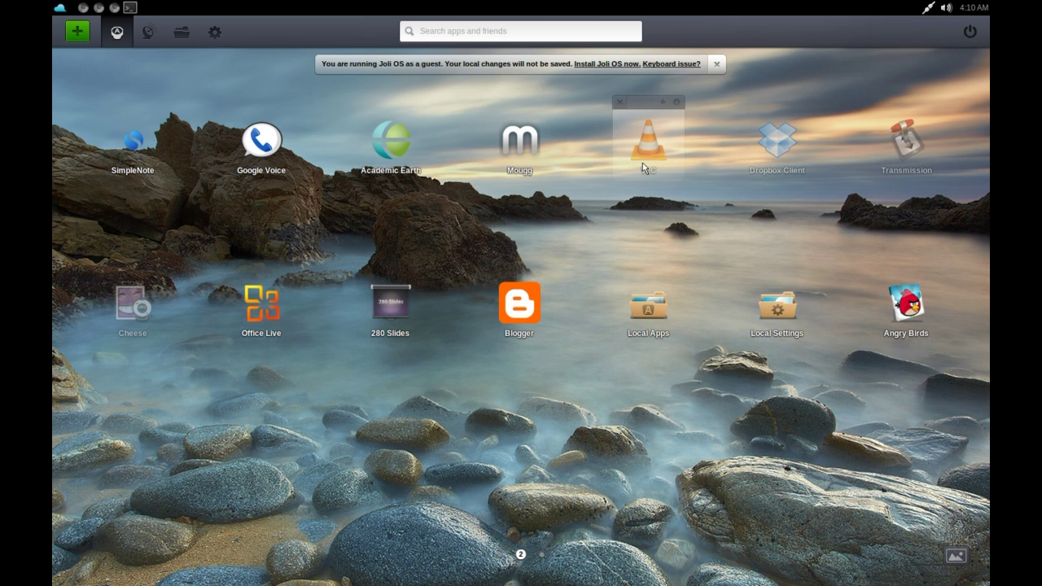
left_click(77, 32)
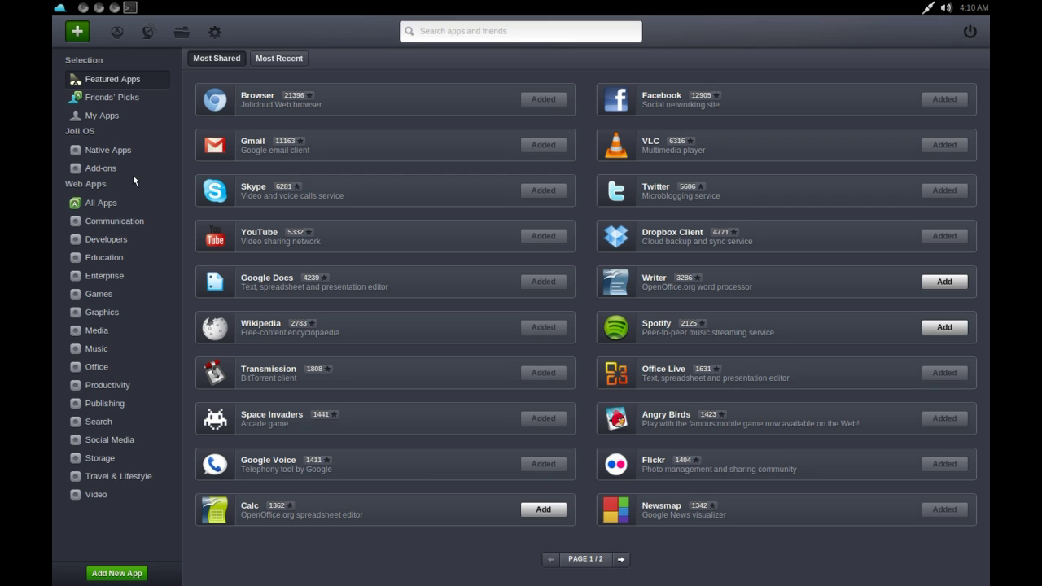
- Add Google Maps from All Apps and Banshee from Native Apps, then return to the home screen
left_click(93, 204)
left_click(83, 209)
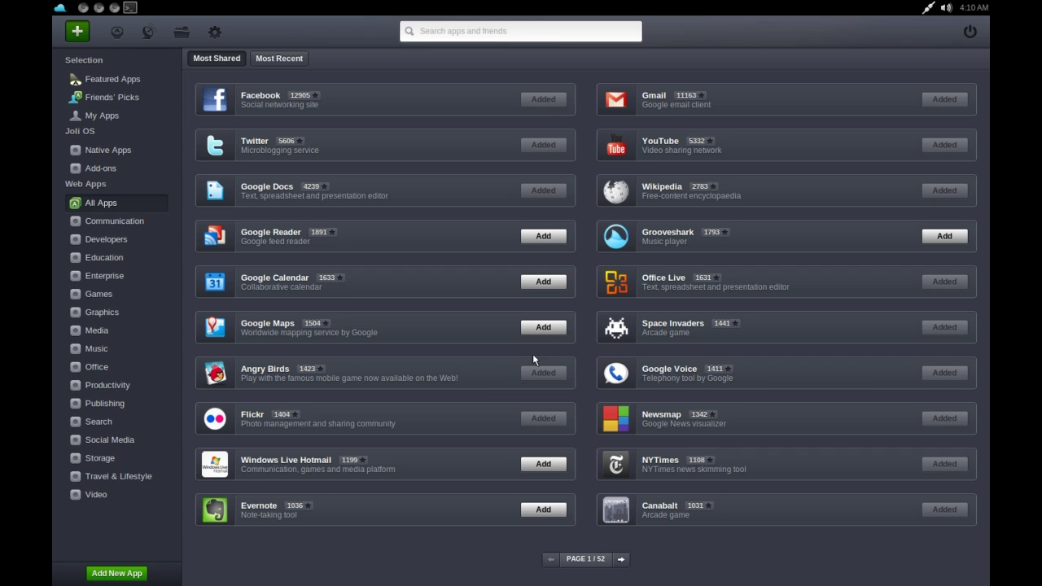
left_click(545, 327)
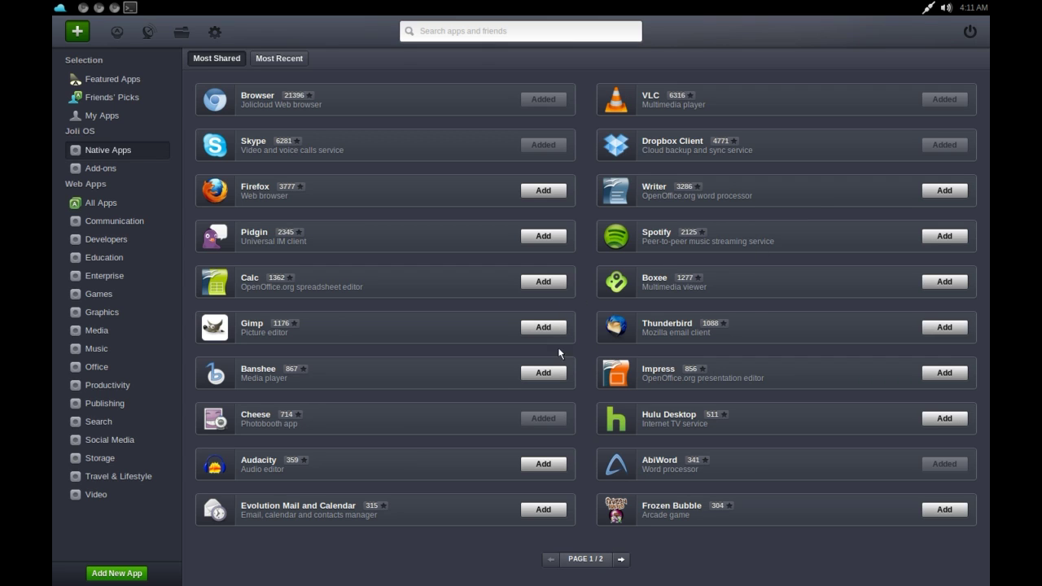
left_click(543, 373)
left_click(119, 33)
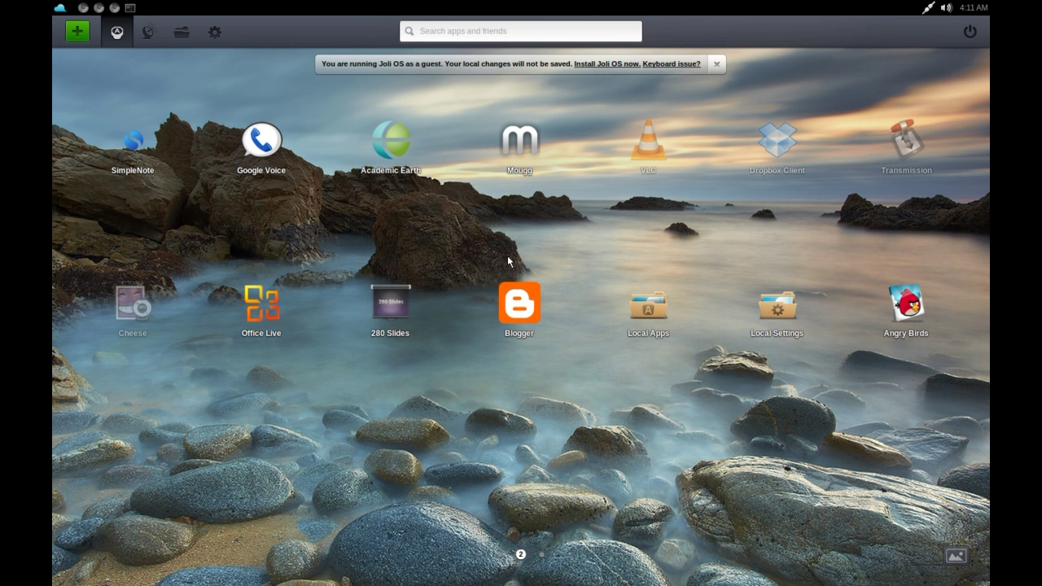
- Open the new Google Maps app from the third launcher page, then close it
left_click(542, 556)
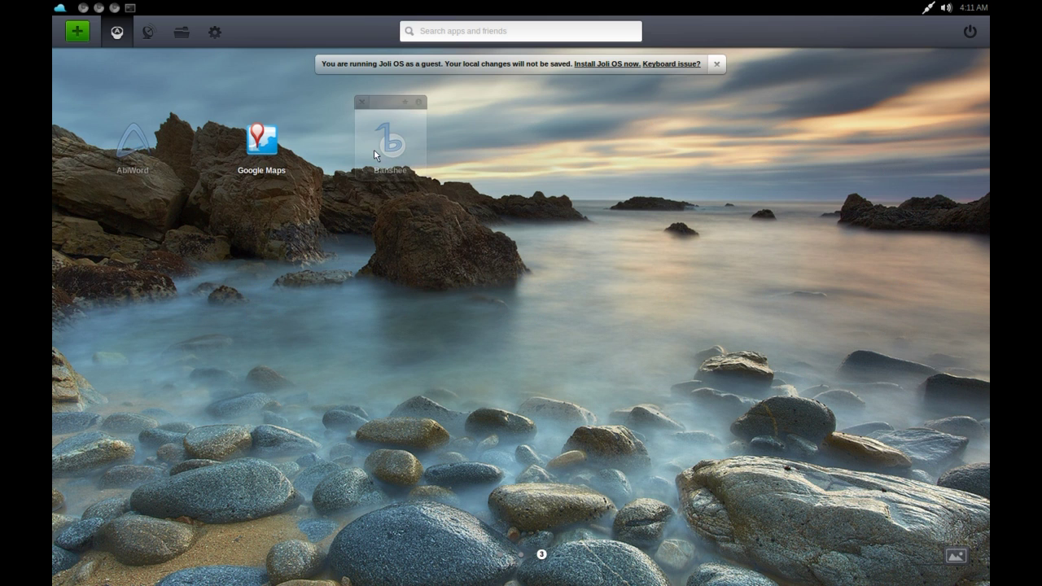
mouse_move(123, 155)
mouse_move(402, 138)
left_click(269, 141)
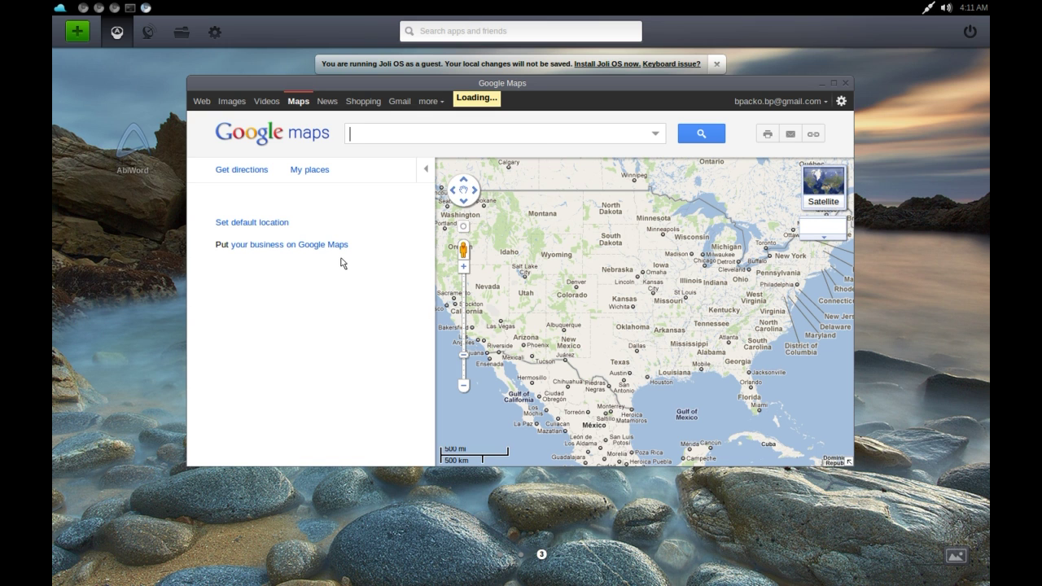
left_click(845, 82)
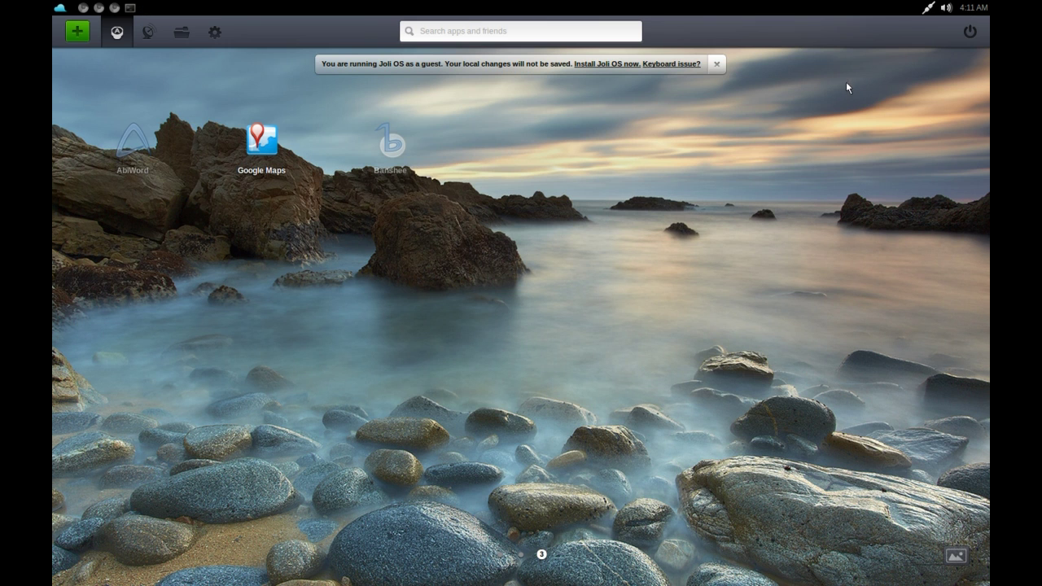
- Cycle through the YouTube, Wikipedia and Google Docs windows, closing Google Docs and Wikipedia
left_click(116, 8)
left_click(100, 8)
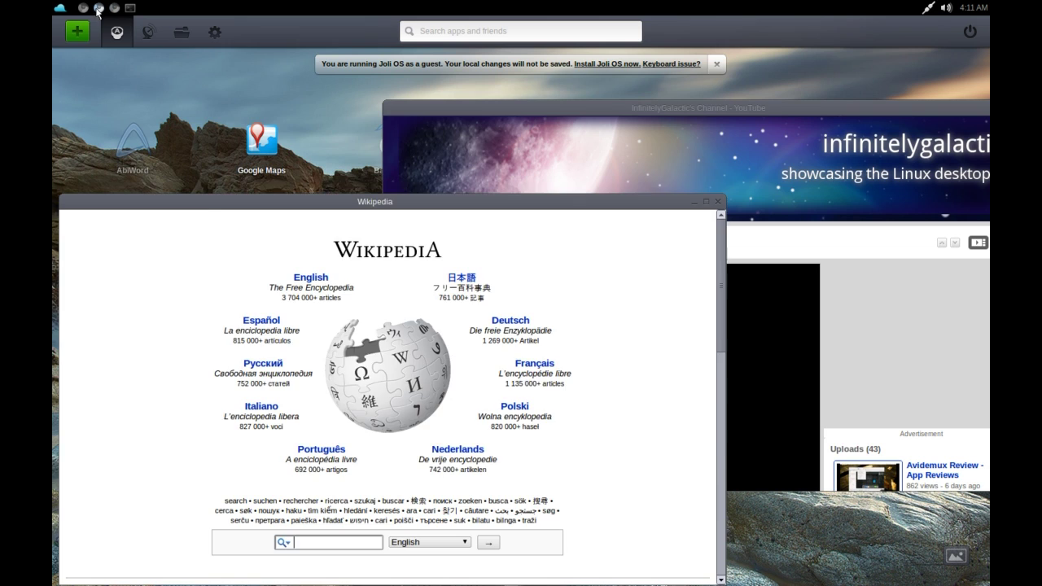
left_click(85, 8)
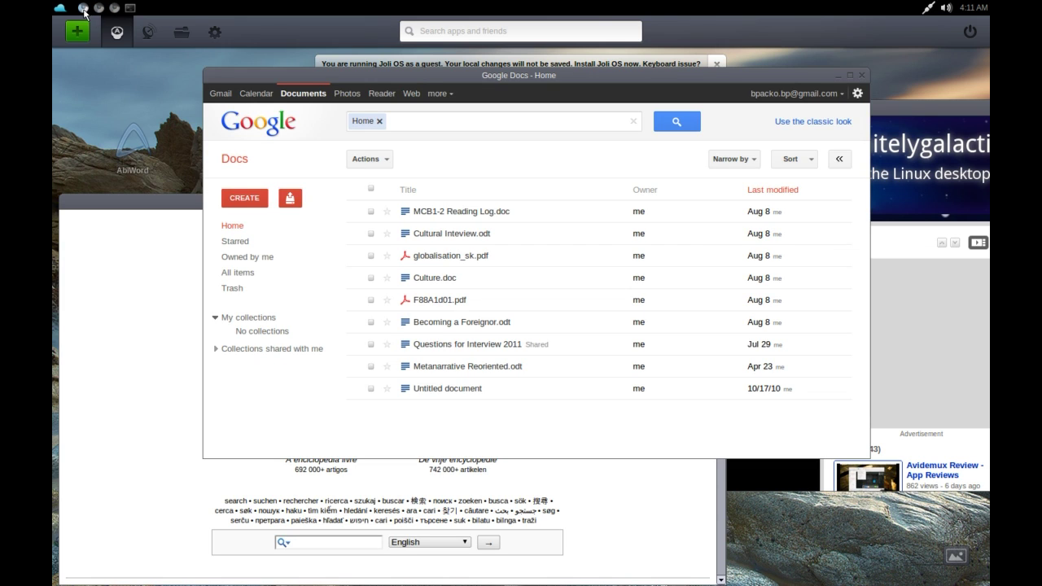
left_click(863, 76)
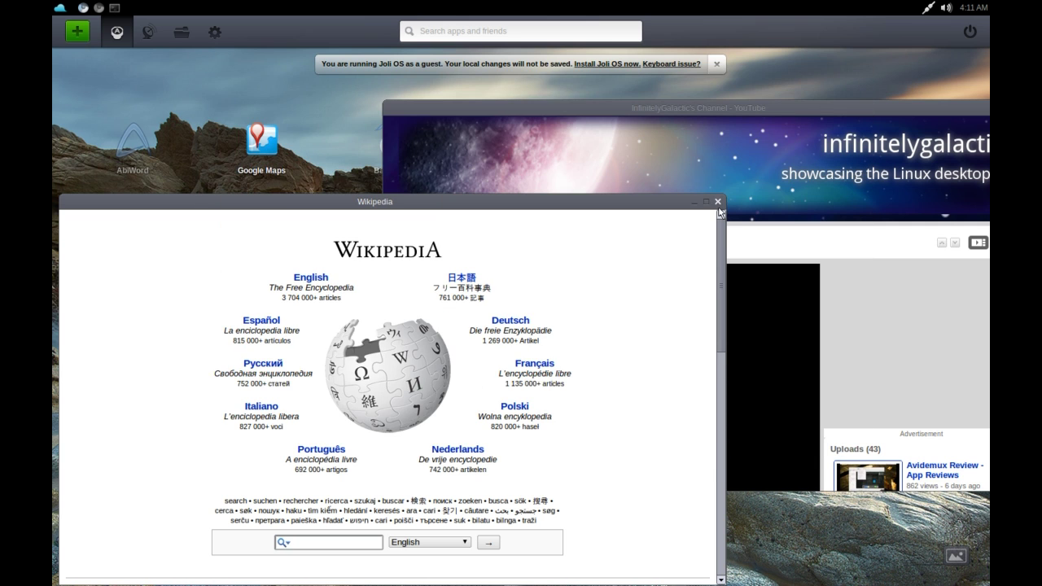
left_click_drag(612, 209, 688, 83)
left_click(796, 83)
- Visit the app directory, return to the home desktop, and launch the web browser
left_click(78, 31)
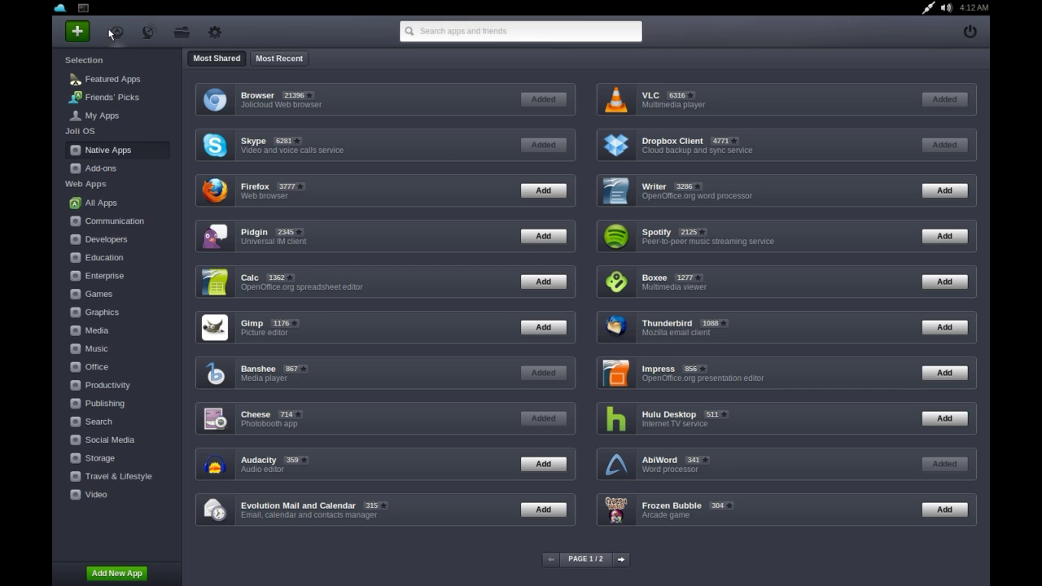
left_click(64, 12)
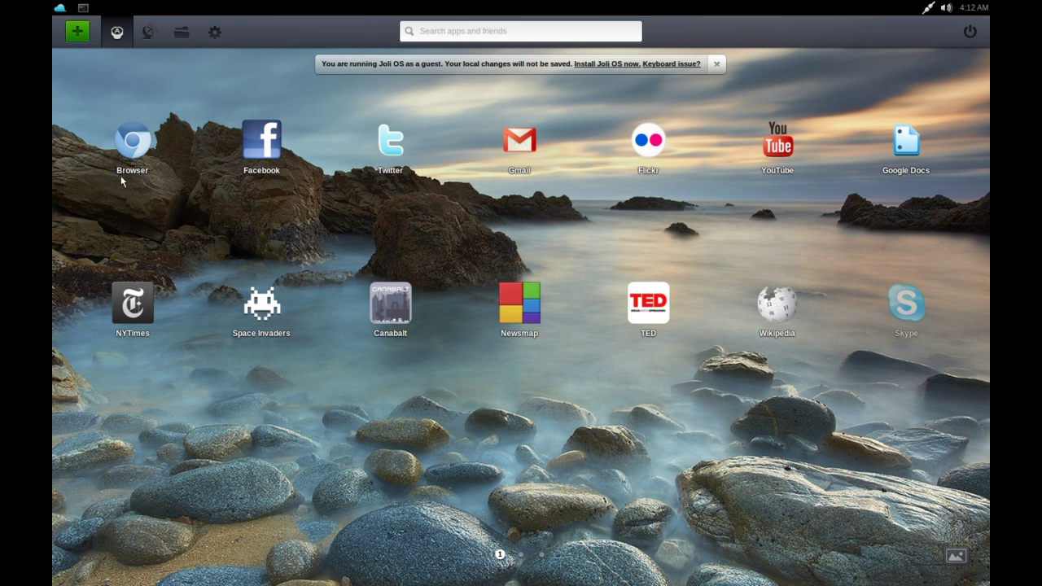
left_click(110, 154)
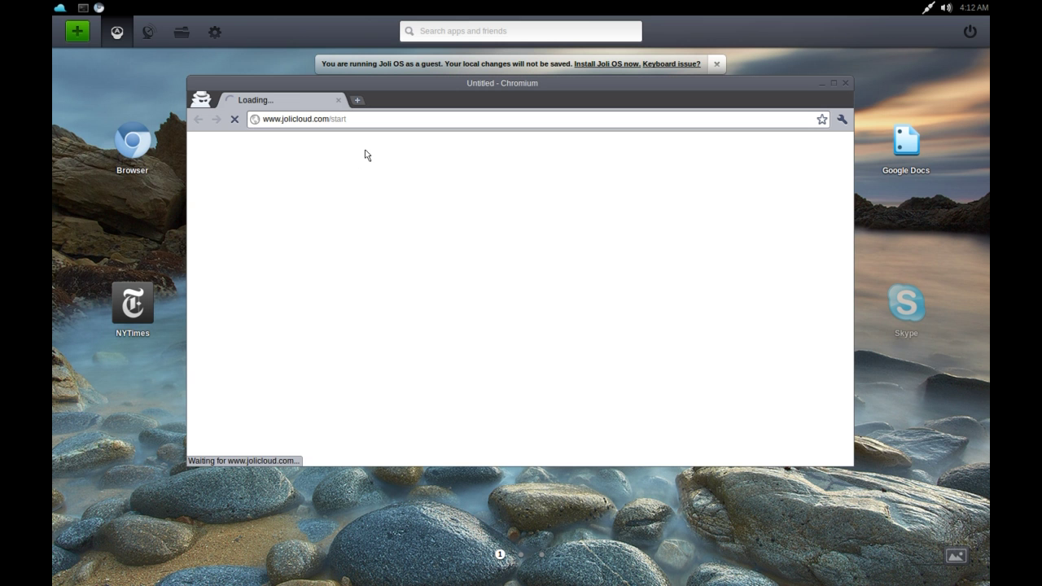
- Scroll up and down through the Jolicloud blog post to read it
scroll(774, 302, "down", 2)
scroll(774, 301, "up", 2)
scroll(749, 298, "down", 5)
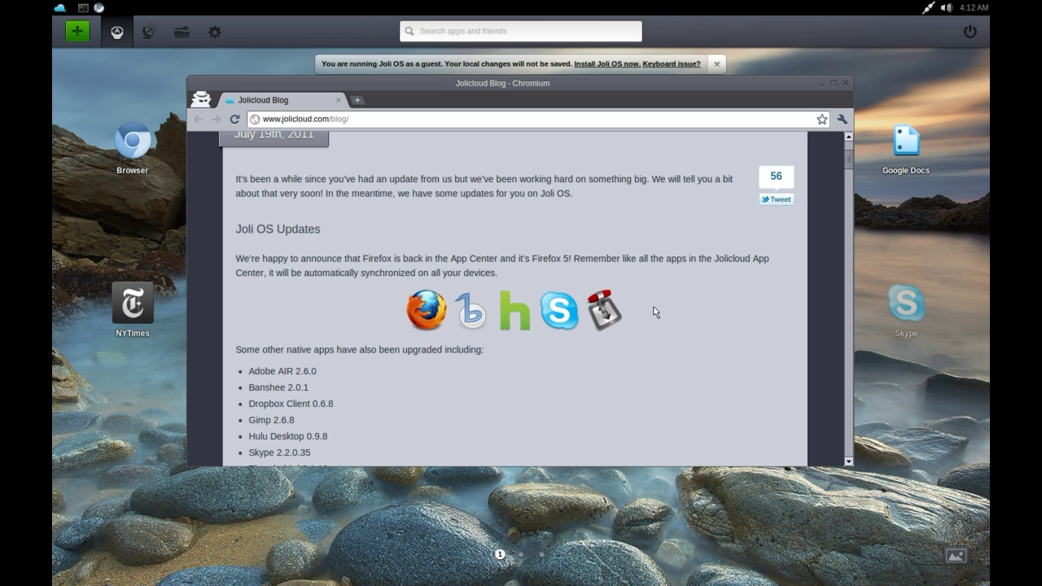
scroll(657, 306, "down", 2)
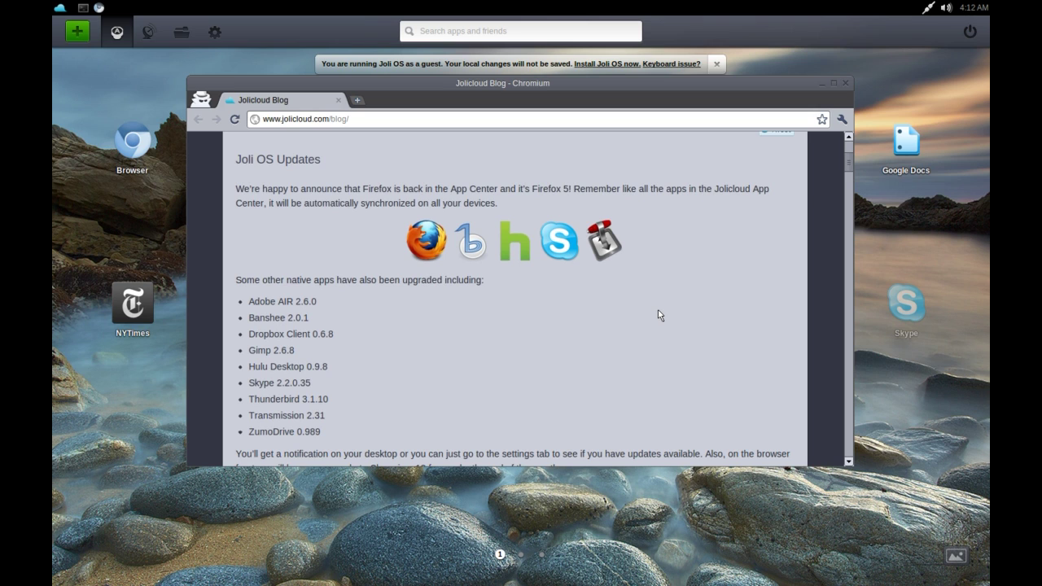
scroll(647, 320, "down", 1)
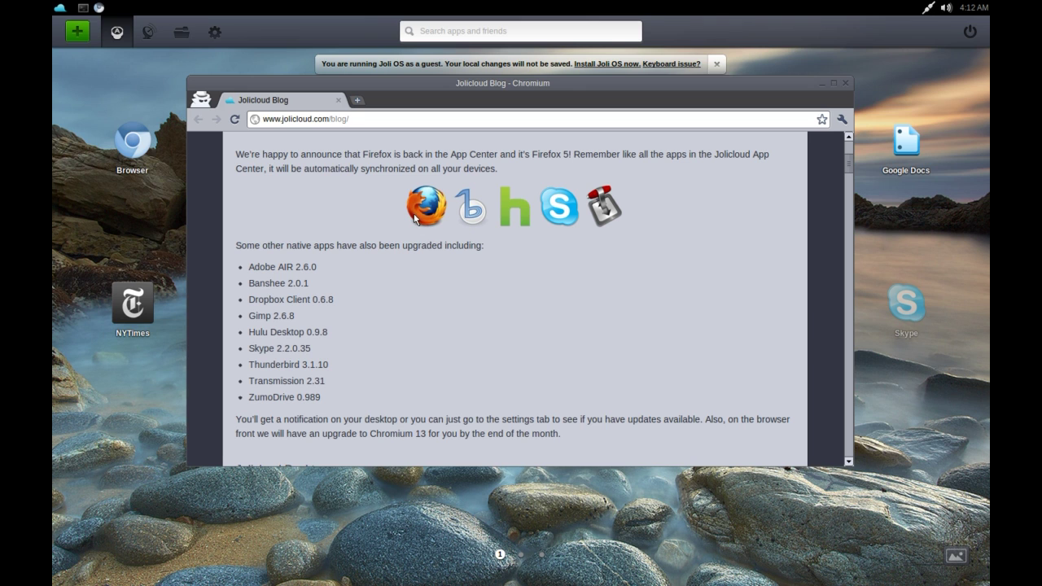
scroll(413, 220, "up", 1)
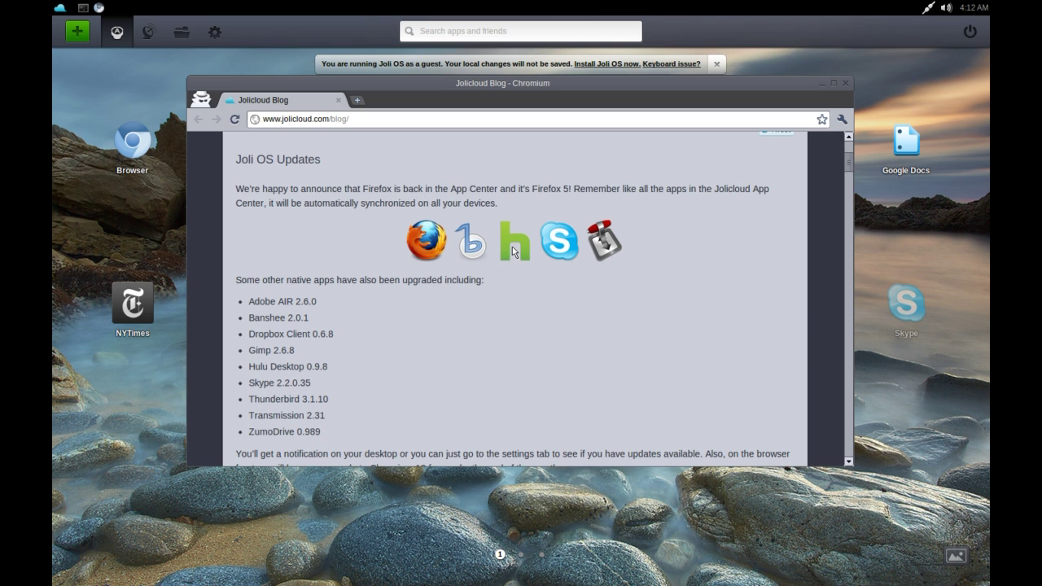
scroll(538, 252, "up", 1)
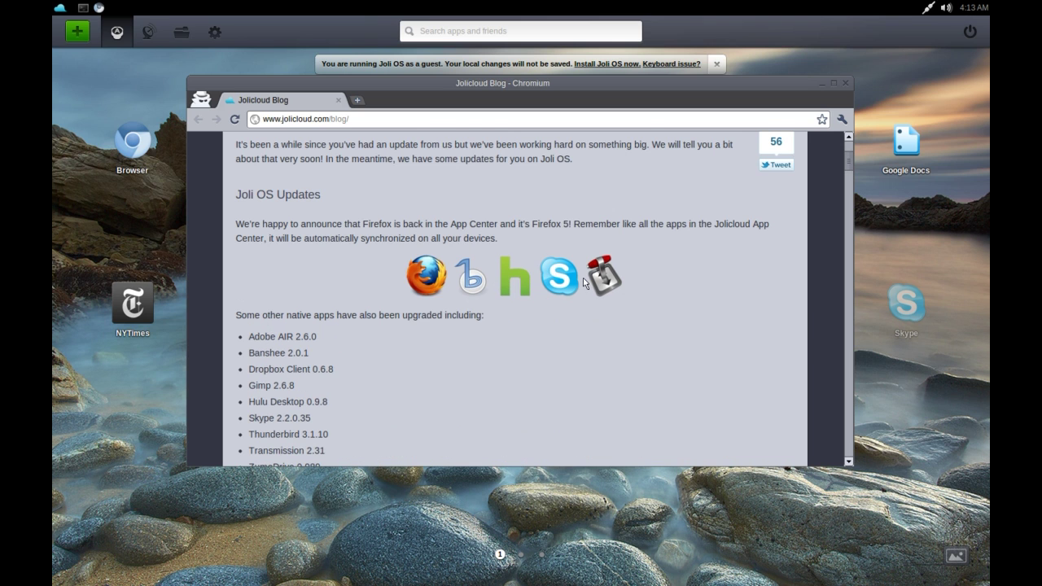
scroll(583, 278, "down", 6)
scroll(603, 272, "down", 3)
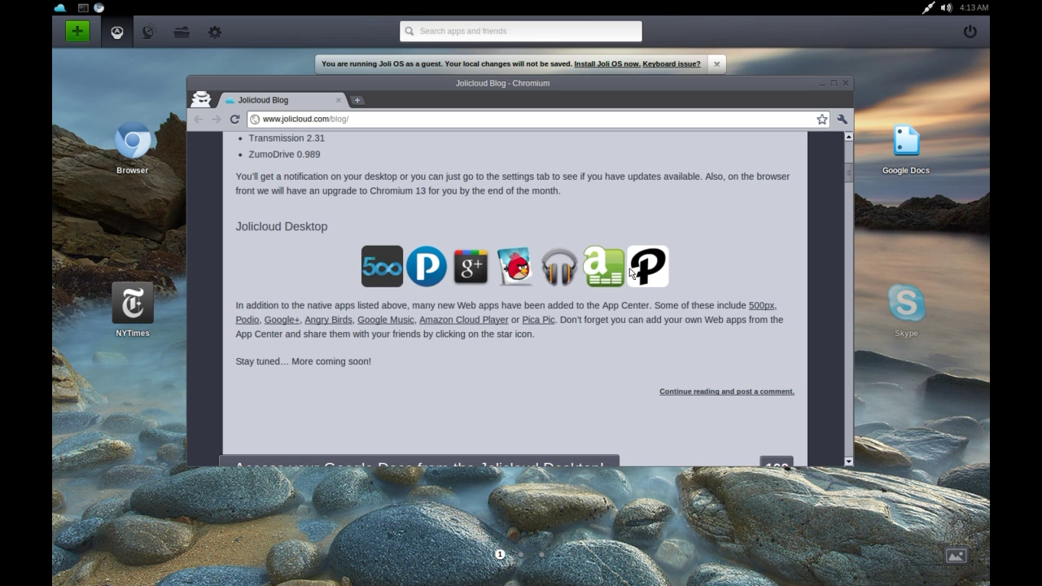
scroll(686, 276, "down", 1)
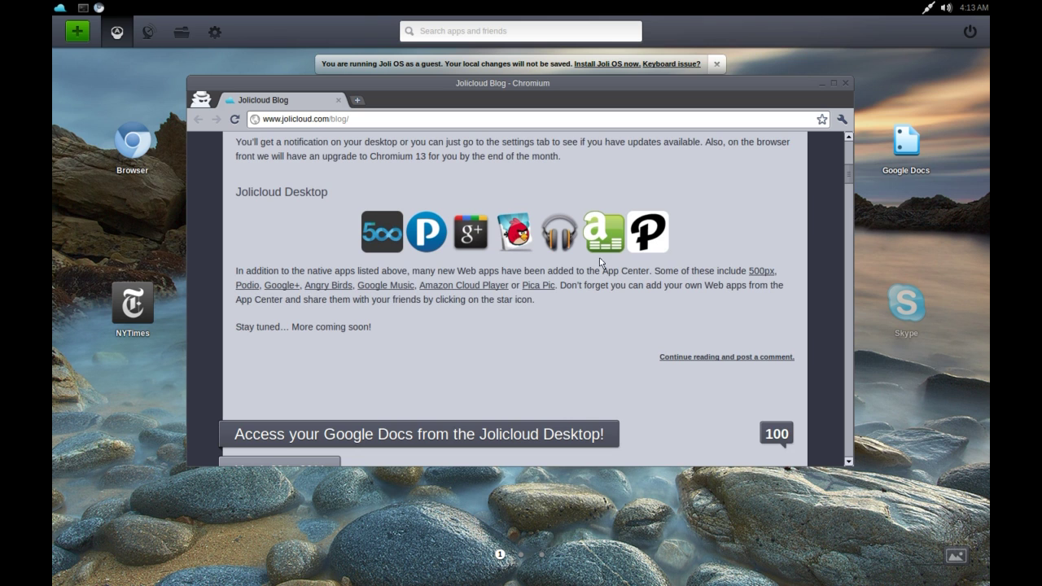
scroll(593, 354, "up", 1)
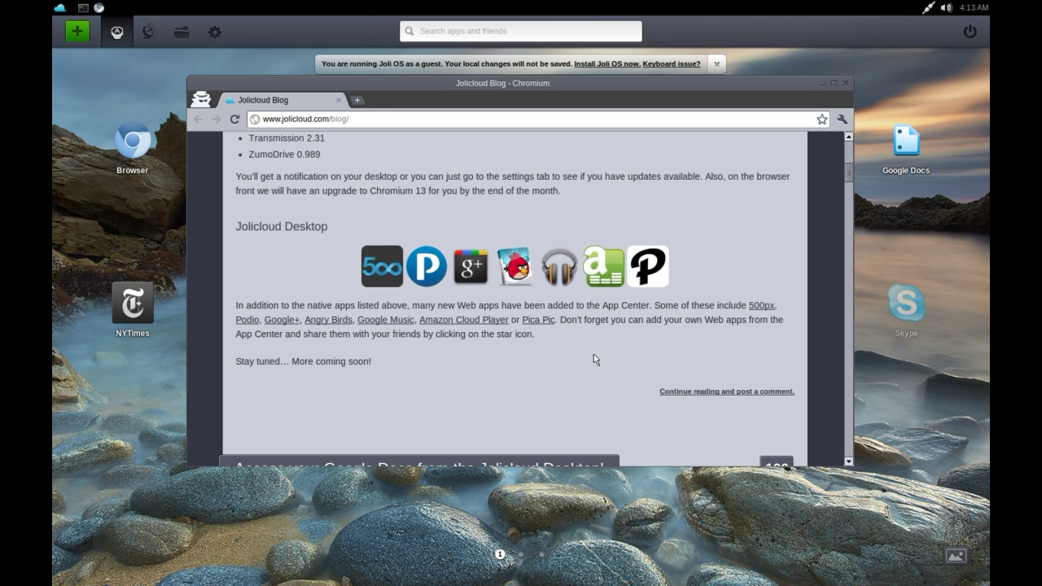
scroll(684, 361, "down", 6)
- Close the Chromium window and open the App Center's Native Apps list
scroll(684, 352, "up", 5)
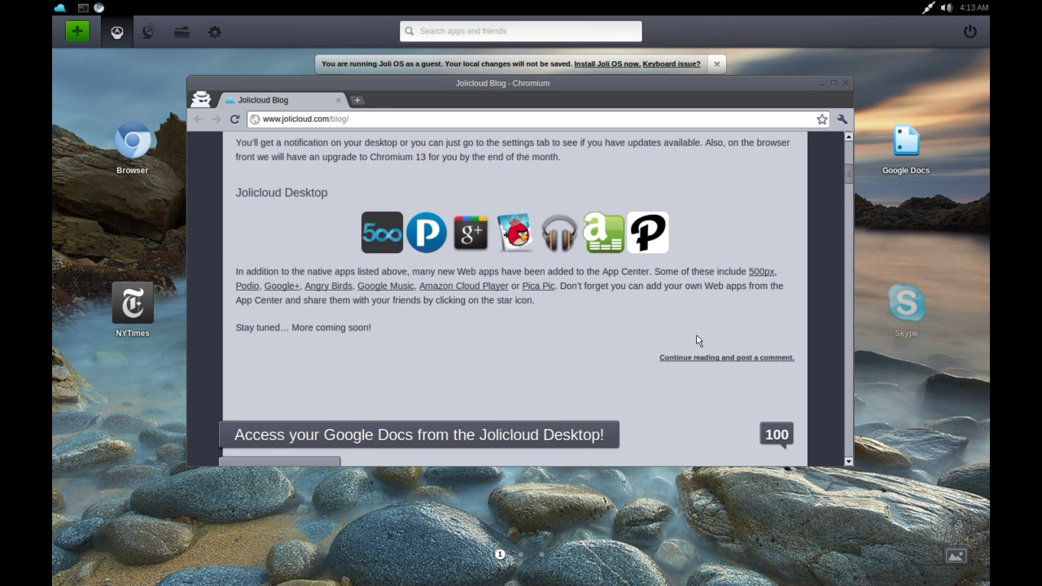
left_click_drag(849, 173, 848, 163)
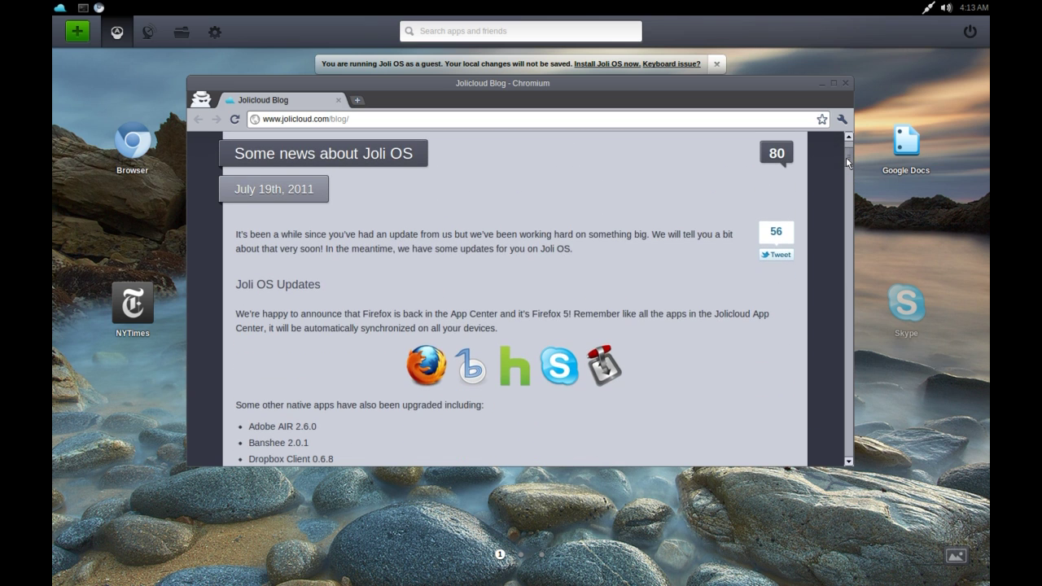
left_click(845, 82)
left_click(77, 31)
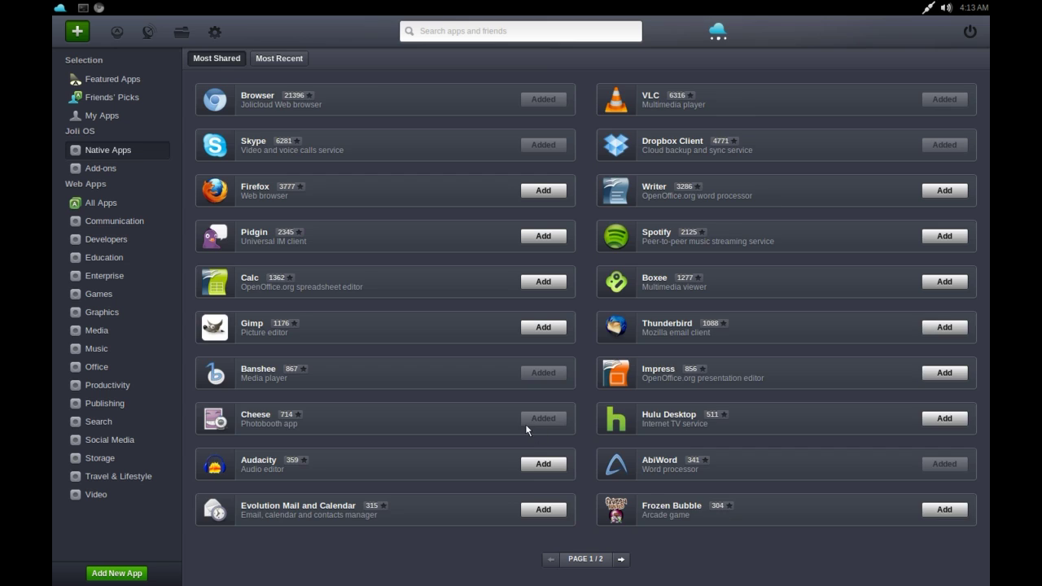
- Scroll to Native Apps page 2 (PowerPoint Viewer, Vim, Geany) and bring up the Run Application prompt
scroll(527, 423, "down", 1)
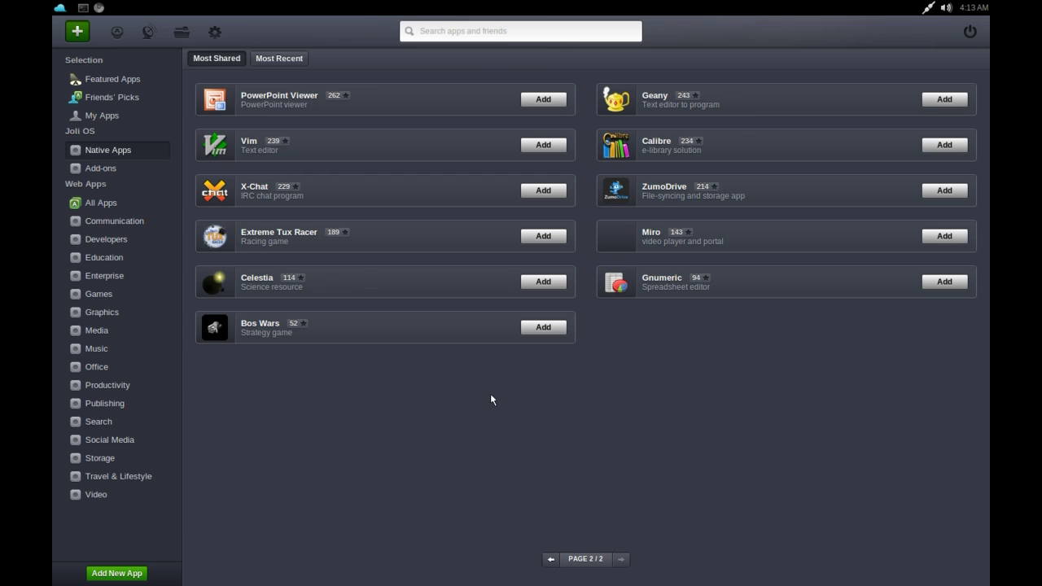
key("alt+F2")
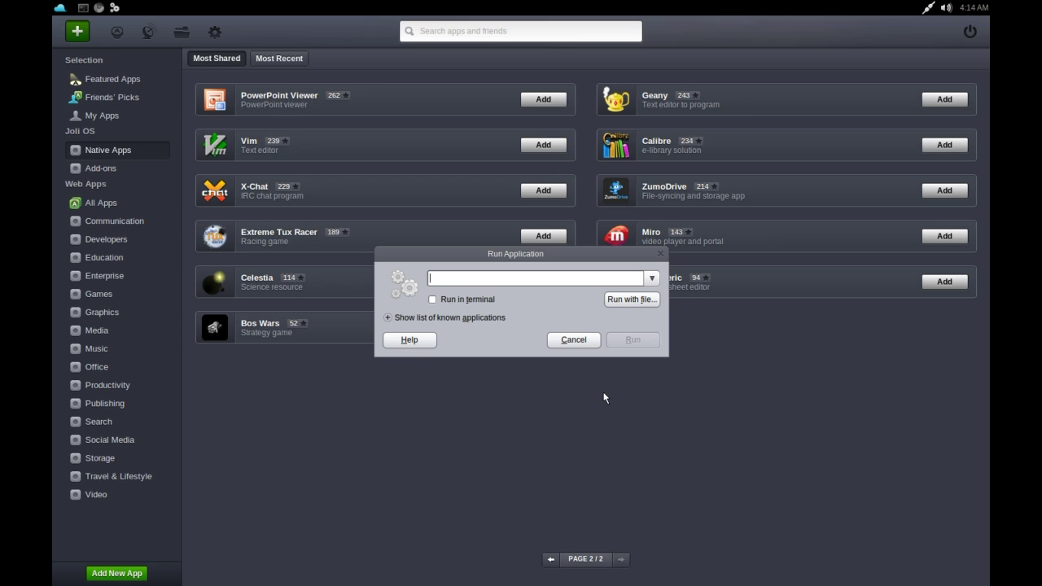
- Run 'synaptic' without admin rights, dismissing the privileges warning and quick introduction
type("au")
key("BackSpace")
key("BackSpace")
type("synaptic")
key("Return")
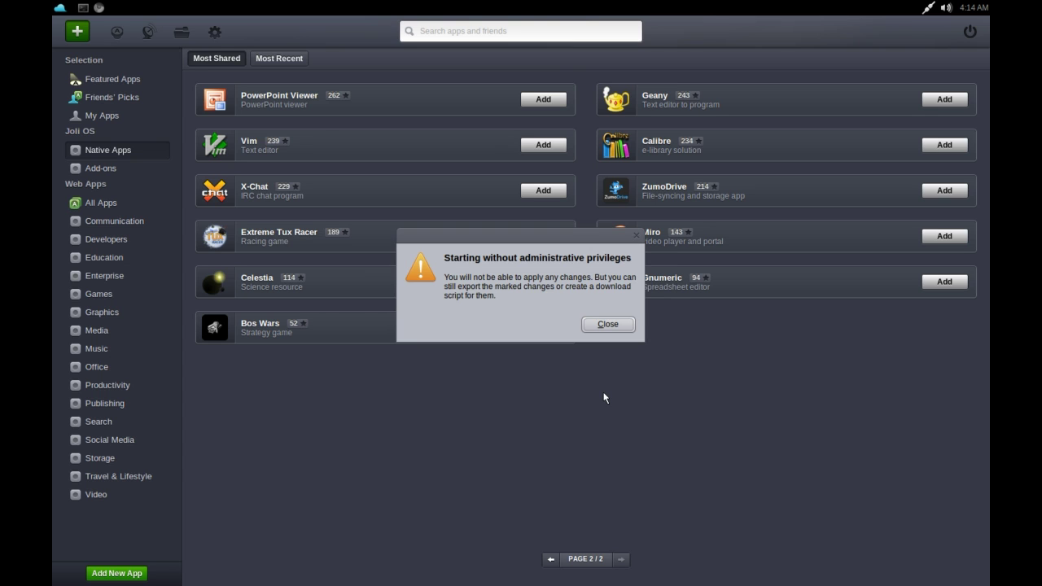
left_click(607, 324)
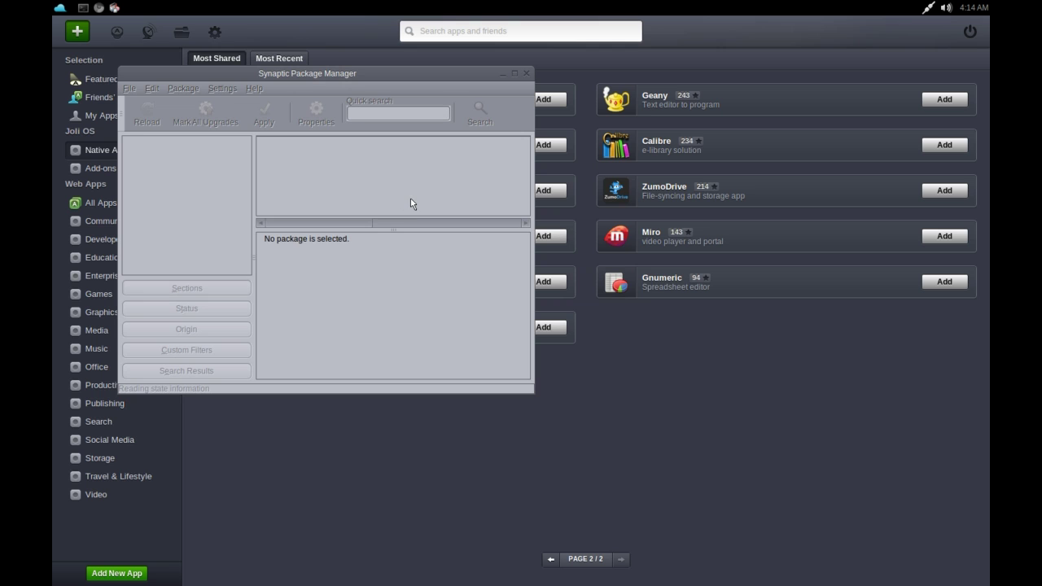
left_click(620, 394)
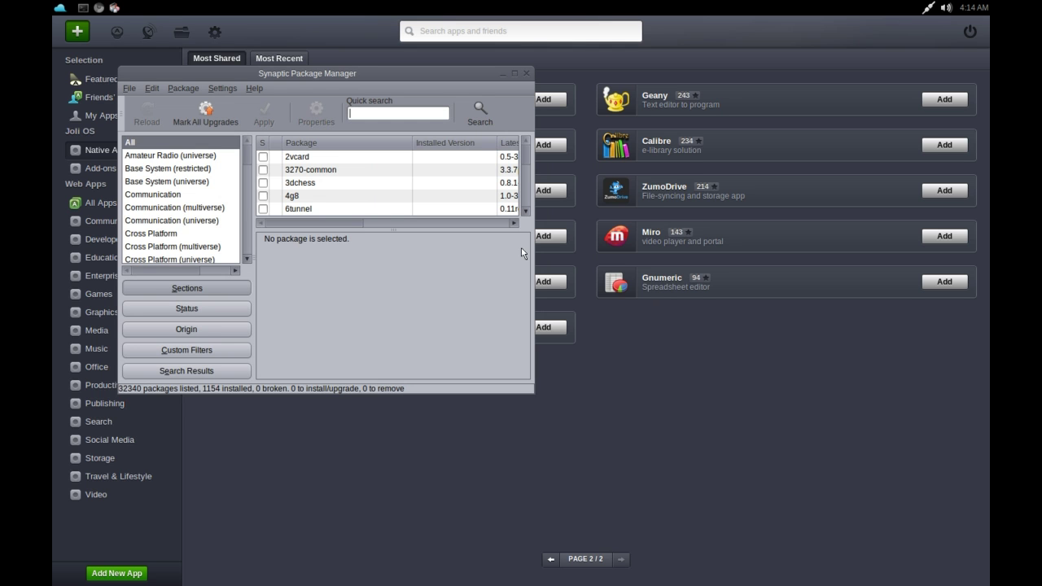
- Scroll the Synaptic package list, close Synaptic, and return to the home desktop
left_click(525, 157)
mouse_move(524, 157)
left_mouse_down()
mouse_move(524, 214)
mouse_move(524, 140)
left_mouse_up()
left_click(526, 72)
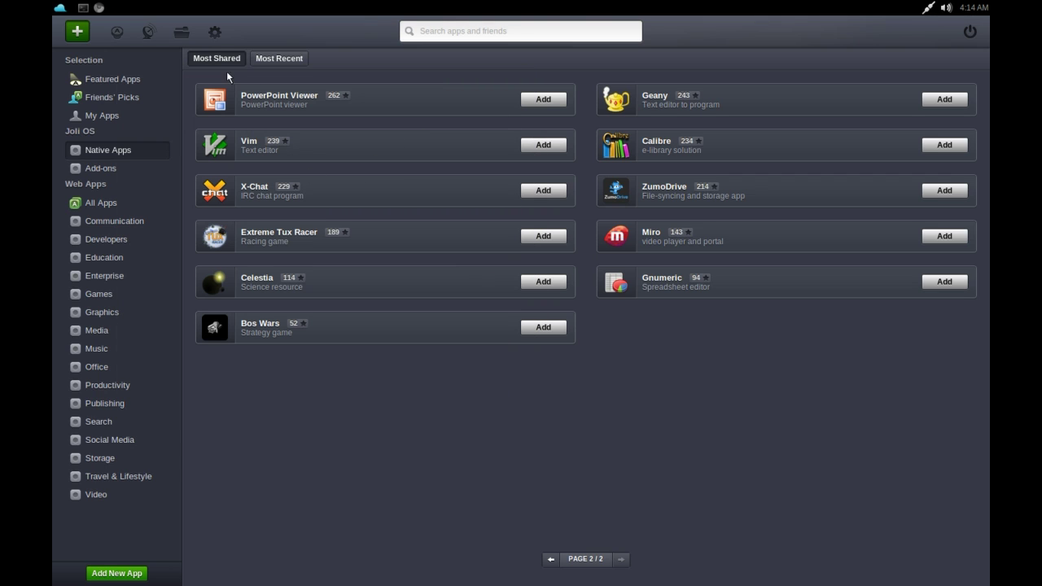
left_click(141, 79)
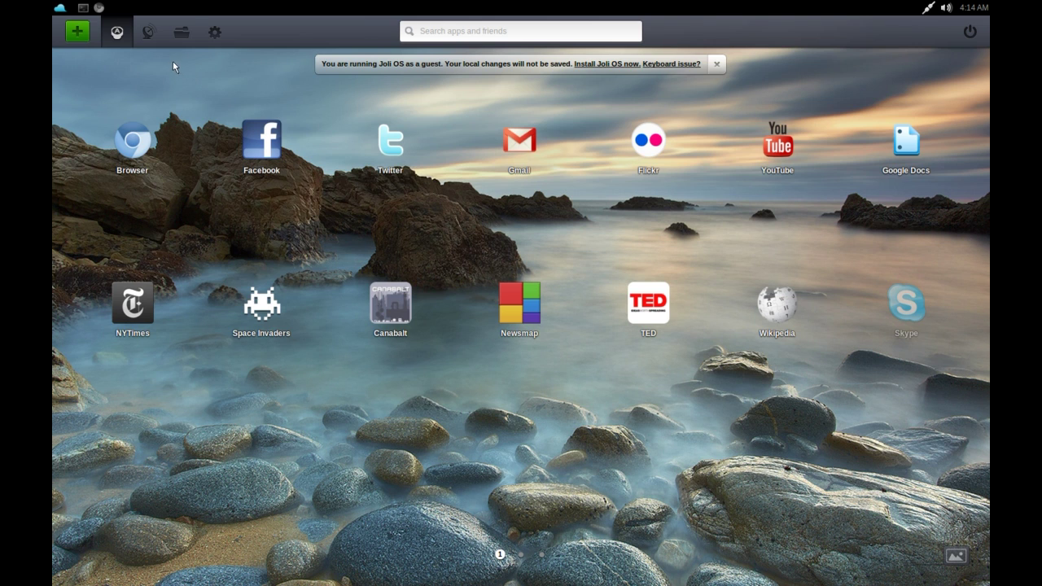
- Open the file manager on the Home folder from the top bar
left_click(182, 32)
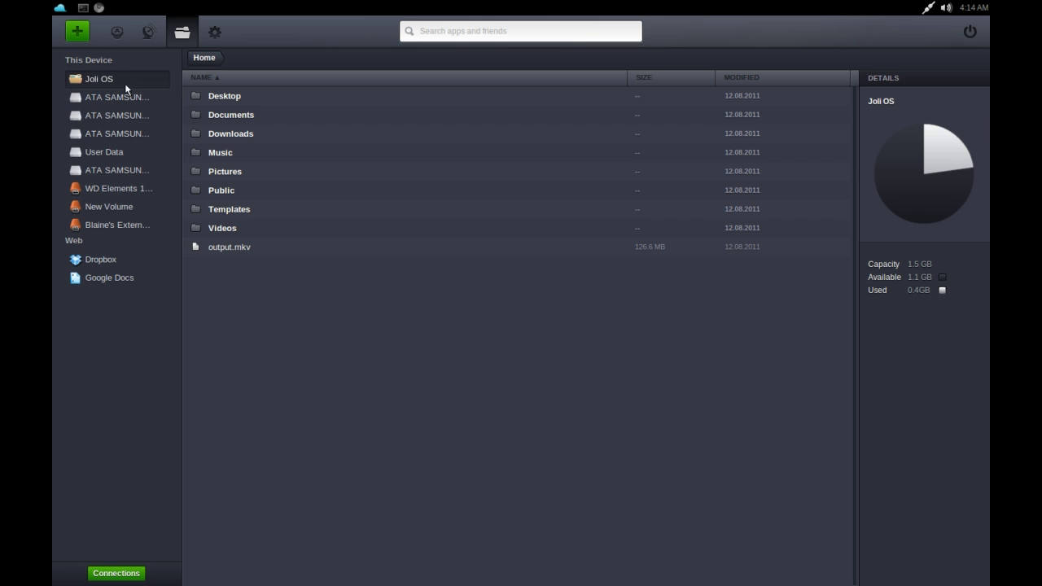
- Open the Music folder, go back to Home, and scroll through the Home folder listing
double_click(213, 154)
left_click(205, 58)
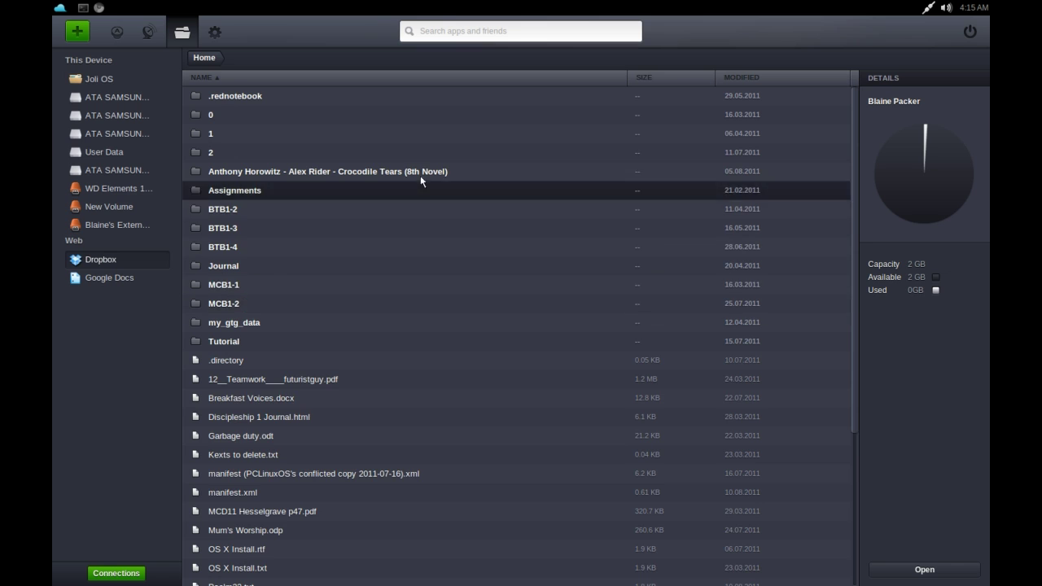
scroll(423, 187, "down", 4)
scroll(431, 260, "up", 3)
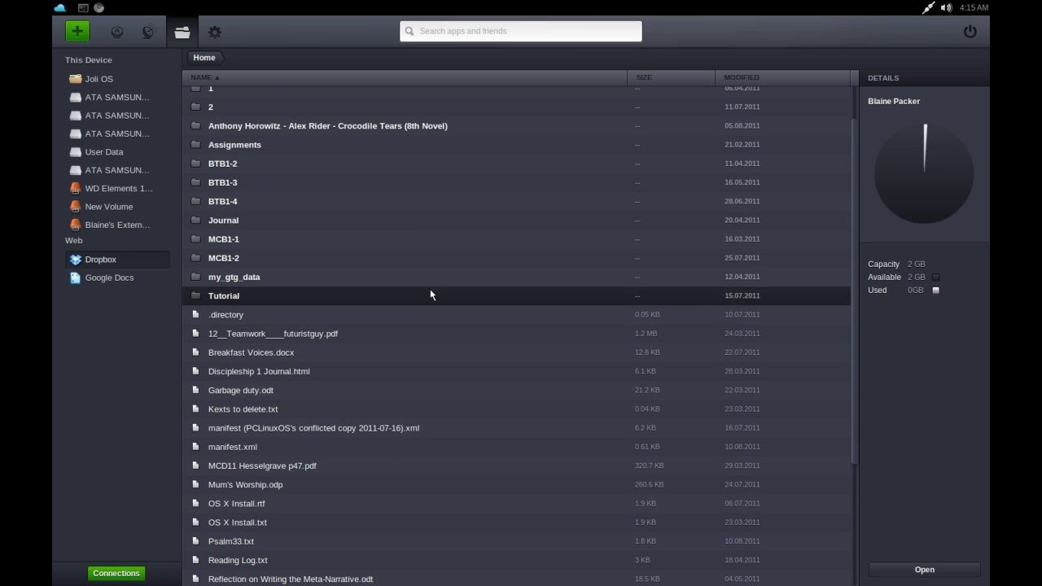
scroll(456, 334, "down", 3)
left_click_drag(856, 381, 849, 119)
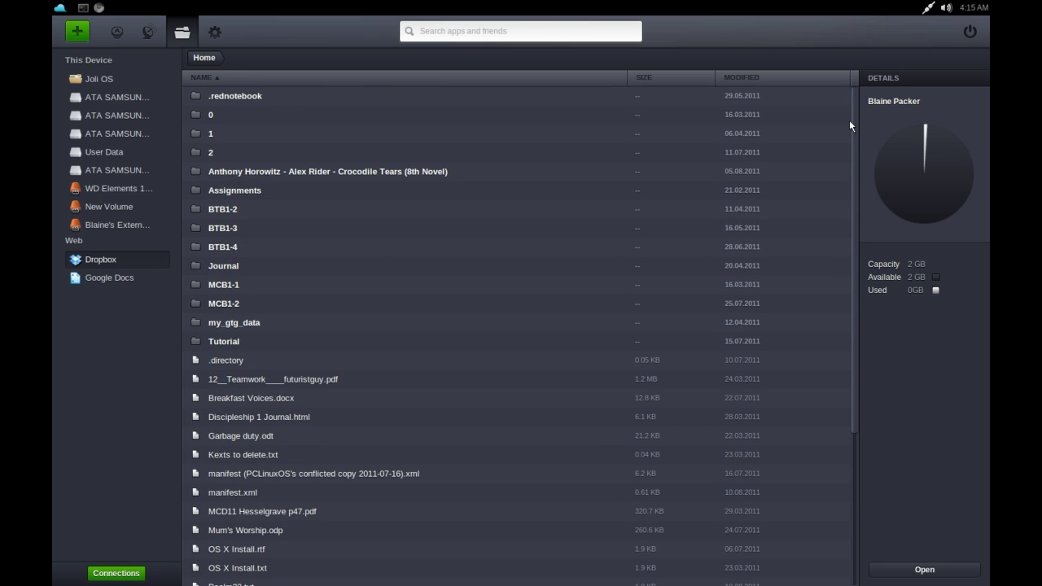
- Browse the linked Google Docs storage's Documents category, then open the account's badges page
left_click(110, 278)
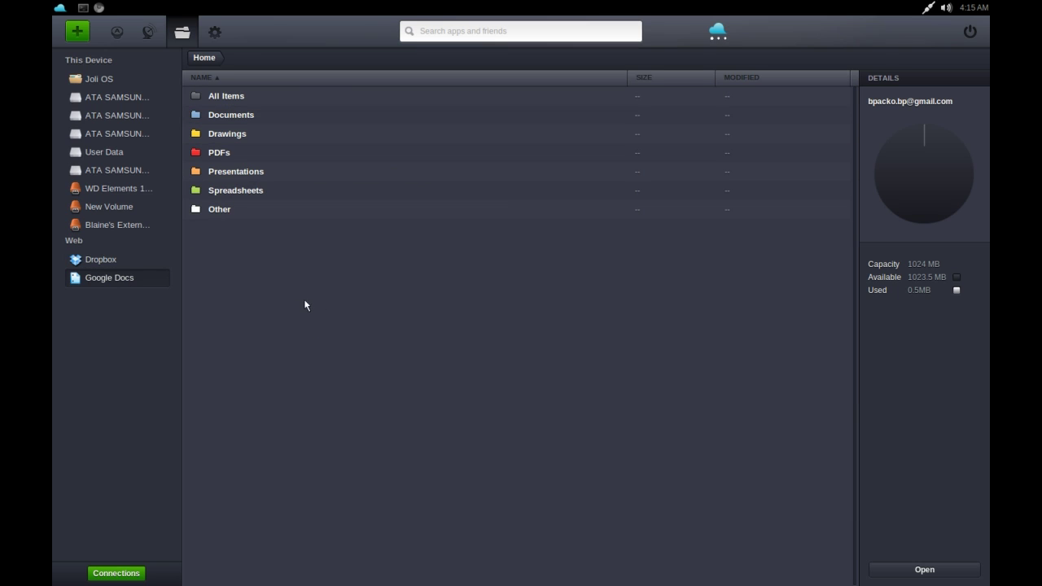
left_click(260, 115)
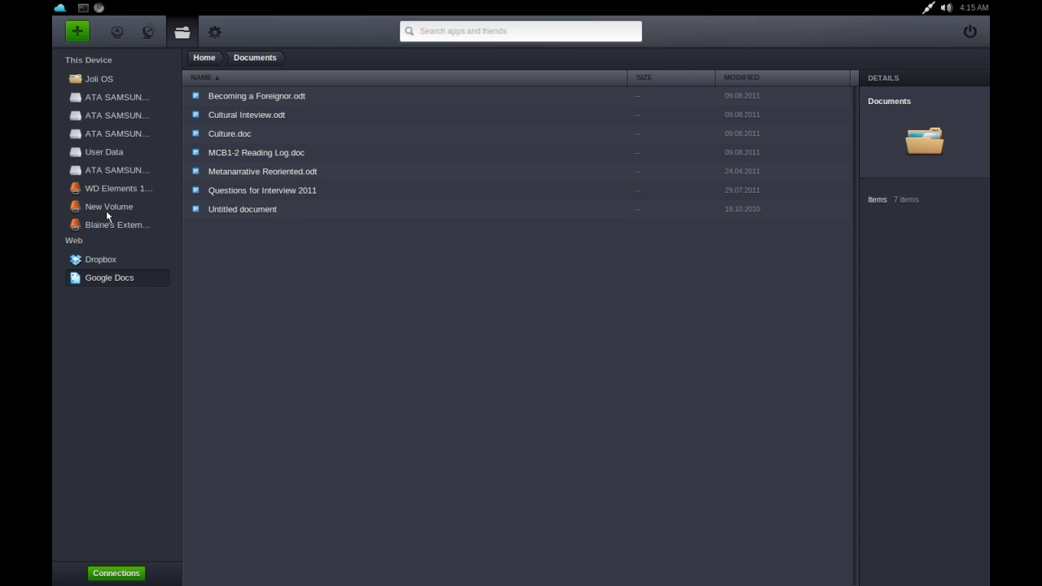
left_click(215, 32)
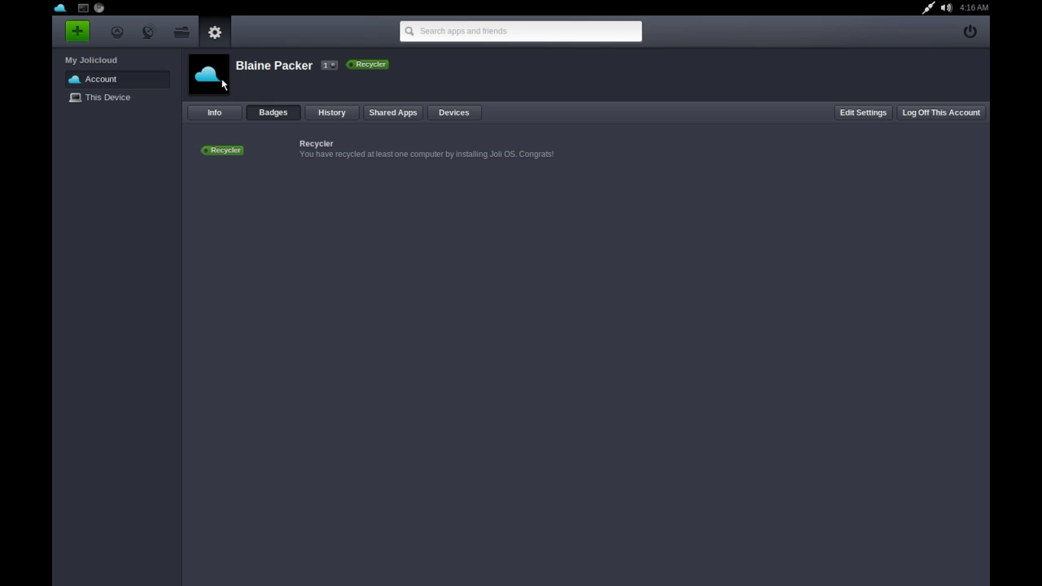
- Browse the friends Stream, Following and Followers tabs, then go back to the app desktop
left_click(148, 33)
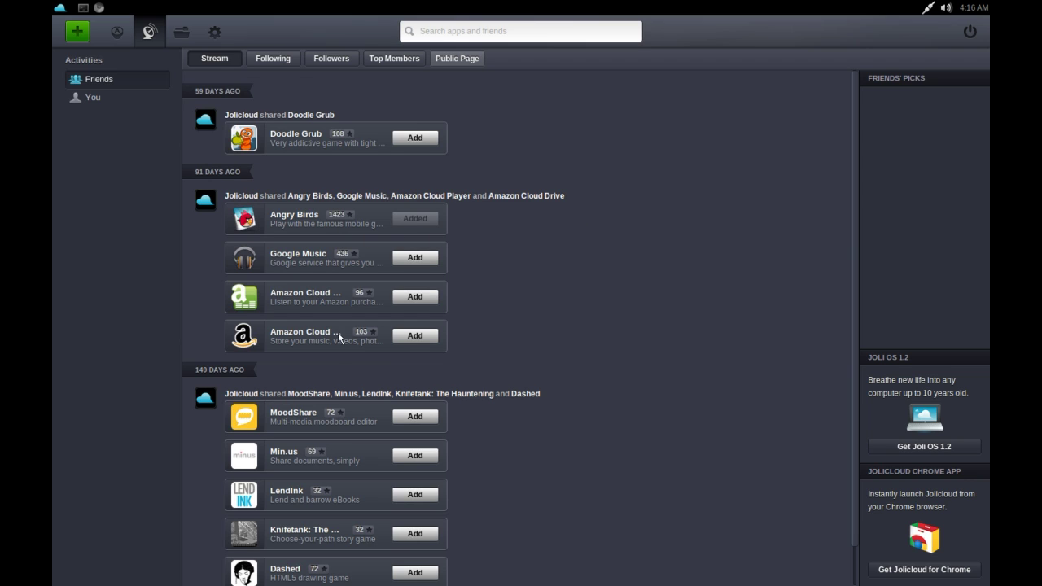
scroll(535, 258, "down", 2)
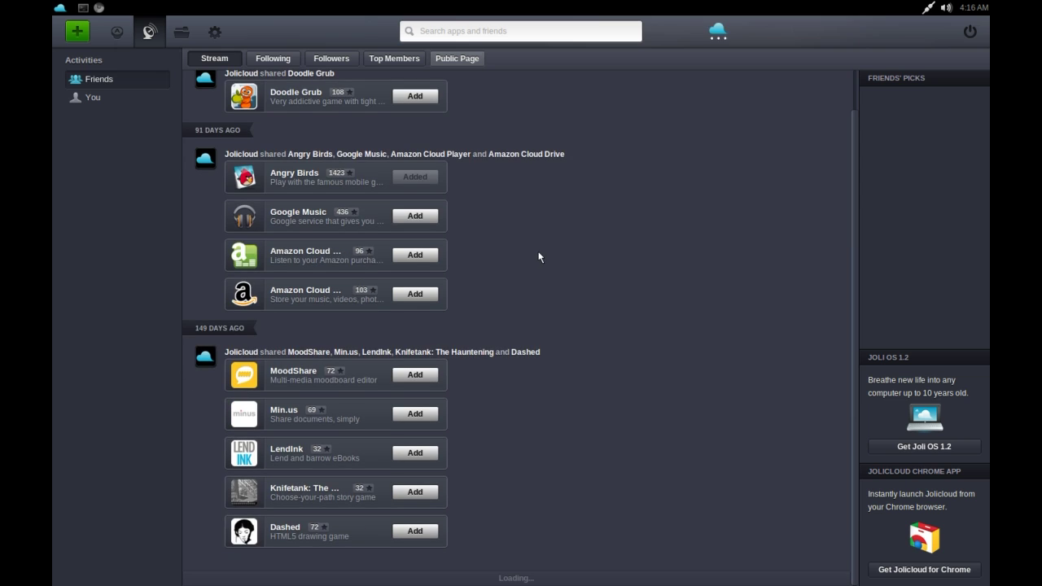
scroll(539, 259, "up", 2)
left_click(256, 61)
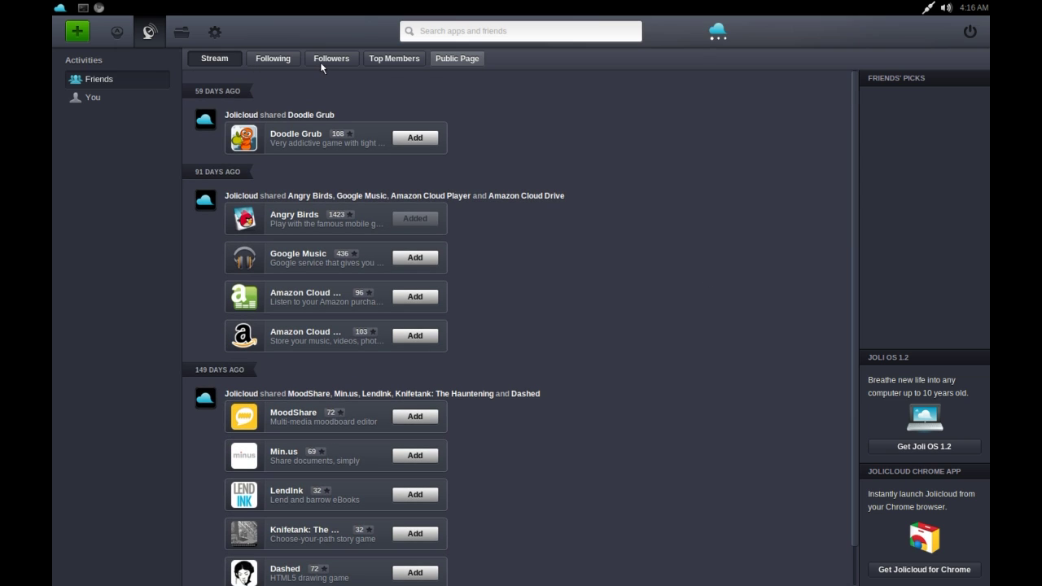
left_click(332, 58)
left_click(220, 61)
left_click(117, 34)
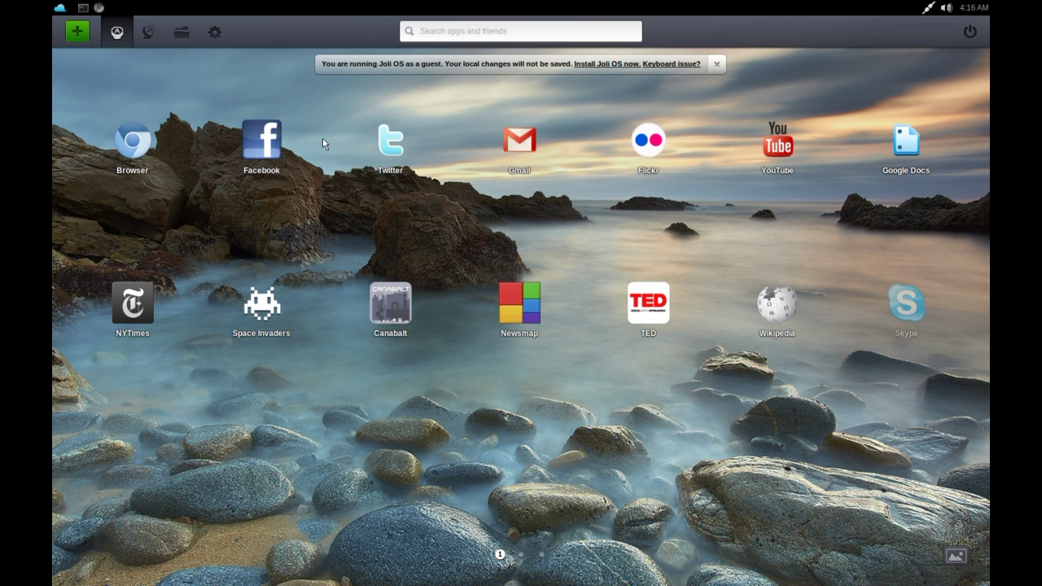
- Replace the misty rocky-shore wallpaper with the night-city skyline from Jolicloud Wallpapers
left_click(956, 556)
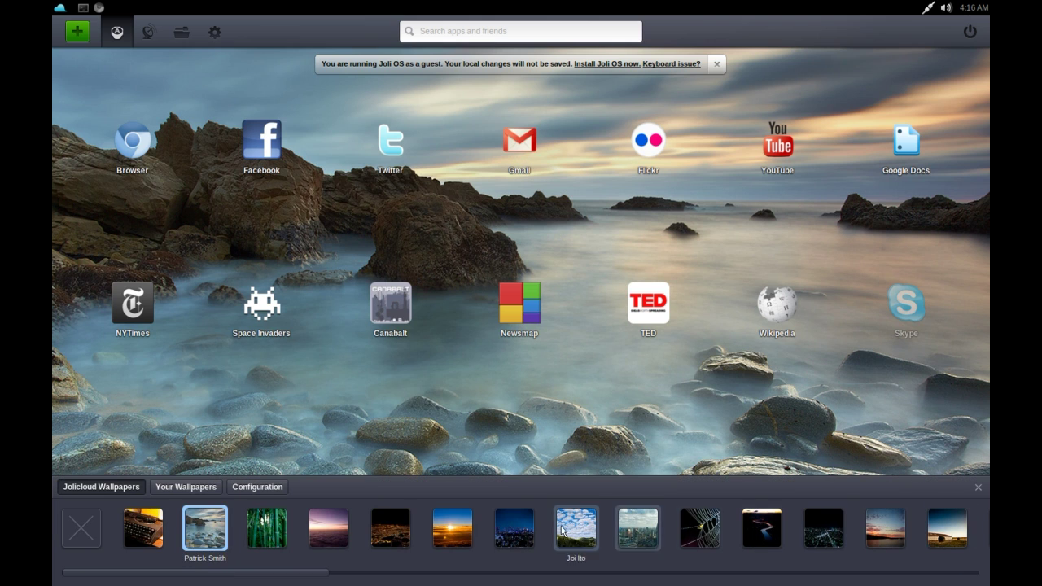
left_click(511, 527)
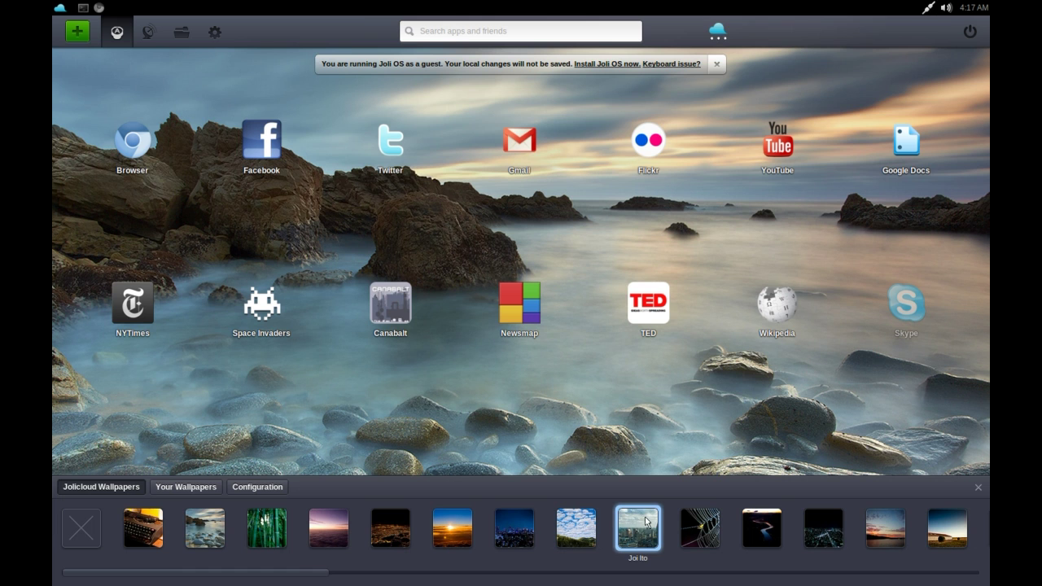
left_click(702, 533)
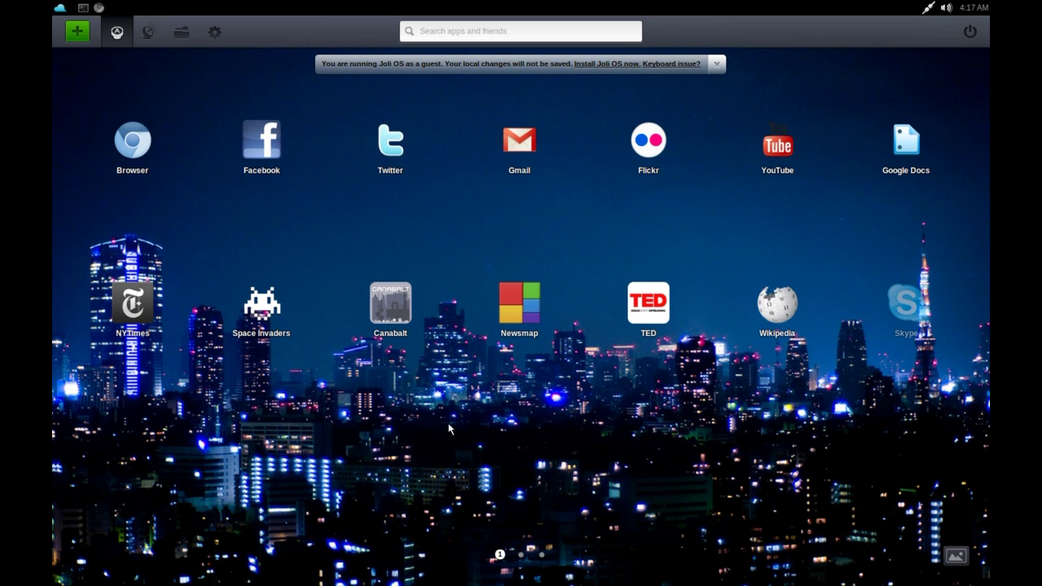
- Search the app directory for 'transmission' to find the BitTorrent client
left_click(431, 32)
type("tra")
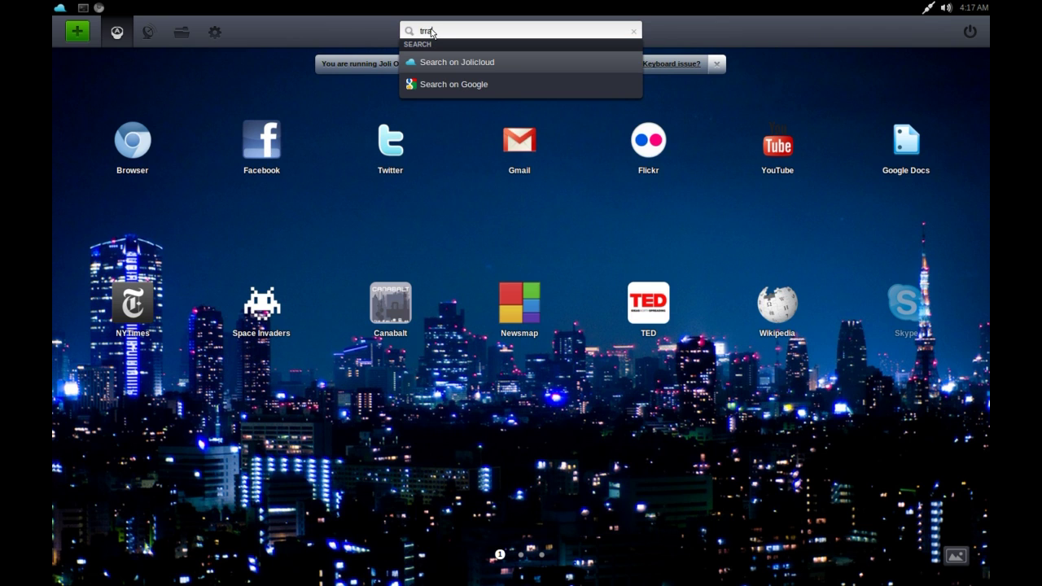
type("nsmission")
key("Return")
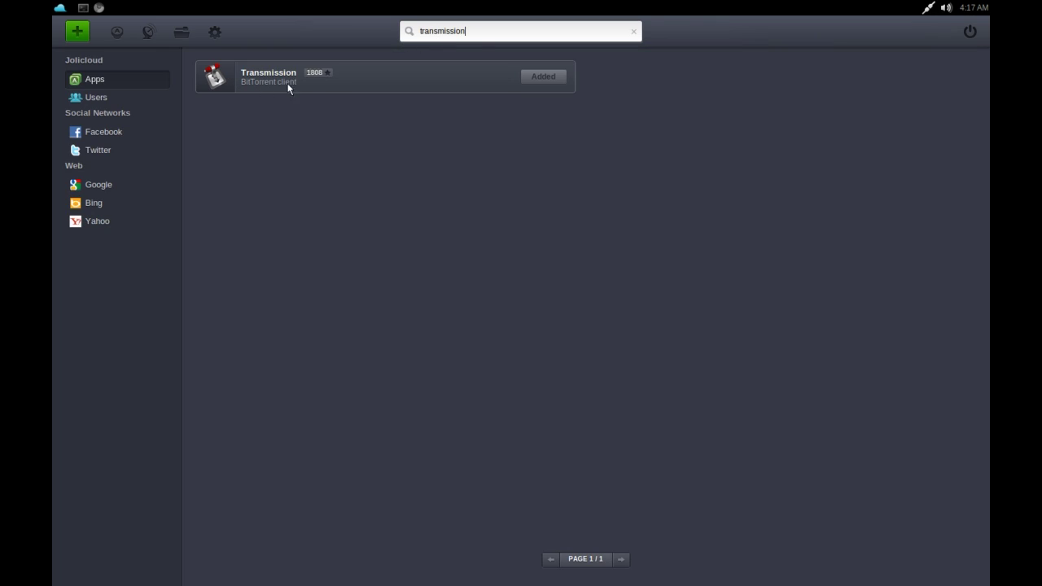
- Search Google for 'infinitelygalactic', then clear the search box and close the results window
left_click_drag(488, 39, 403, 38)
type("infl")
type("nitelygalacitc")
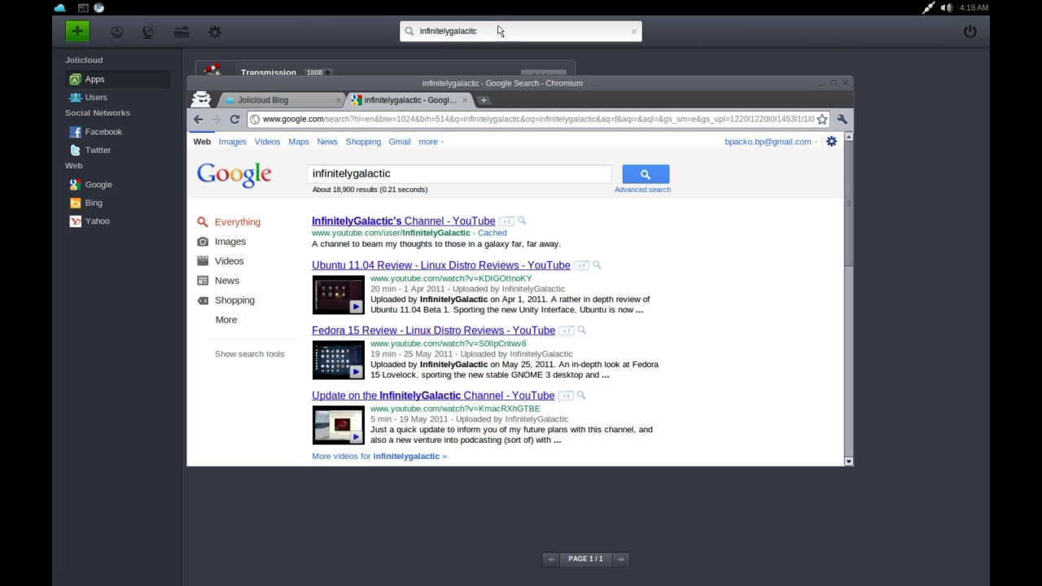
left_click(633, 32)
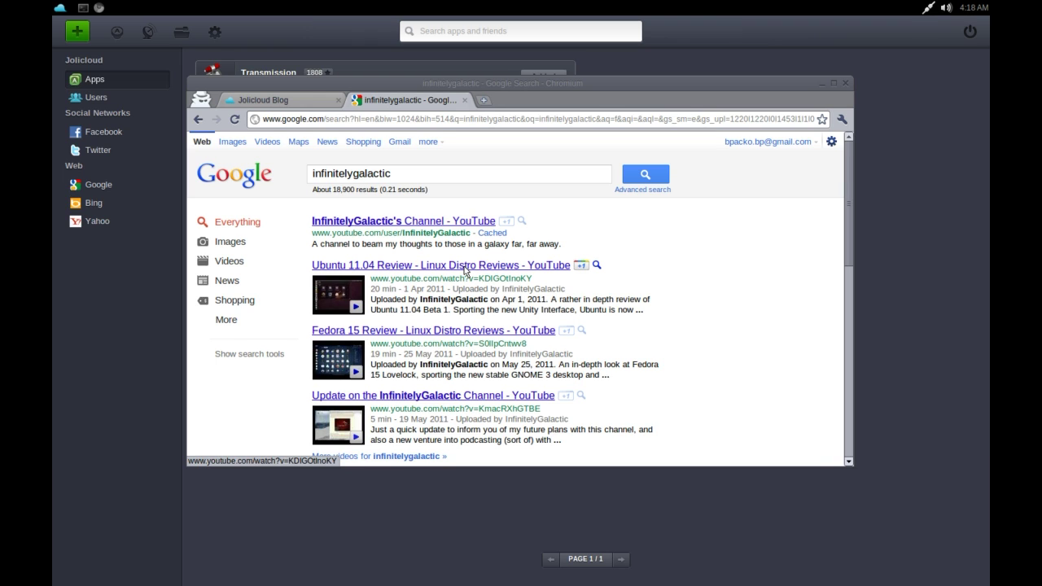
key("alt+F4")
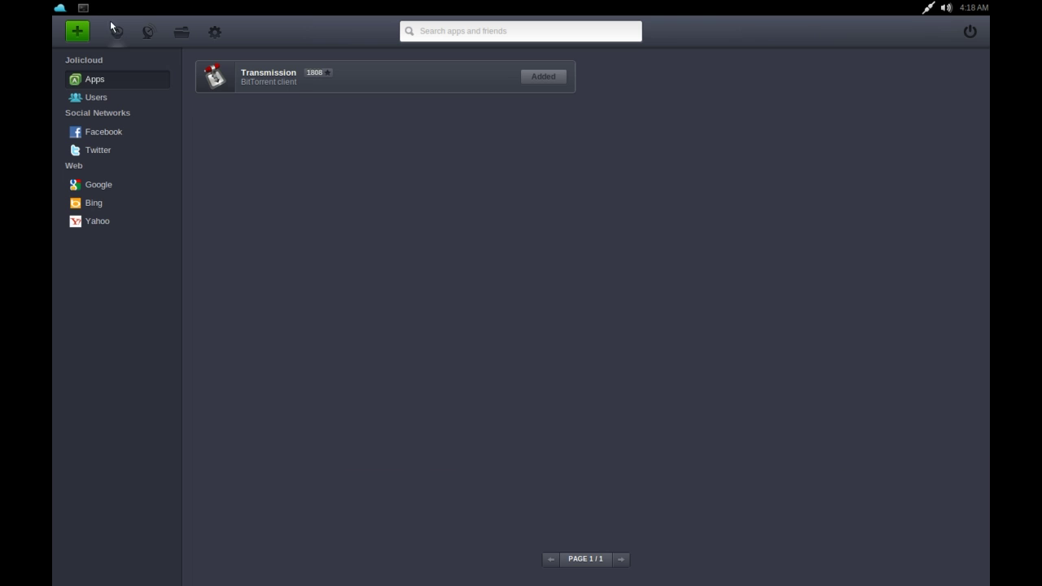
- Visit the account, file browser and friends feed views, then return to the app desktop
left_click(216, 35)
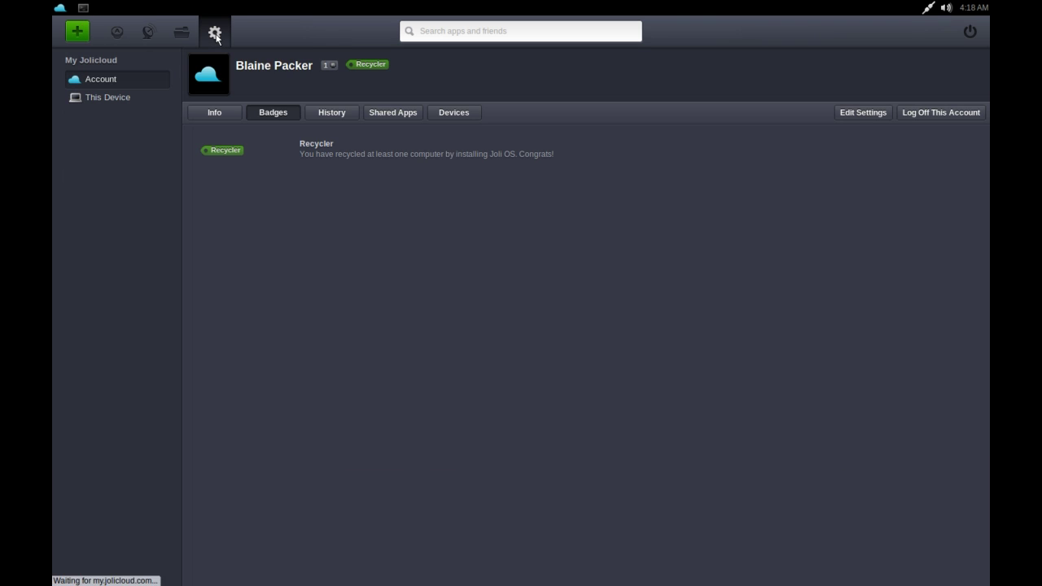
left_click(182, 33)
left_click(147, 33)
left_click(117, 32)
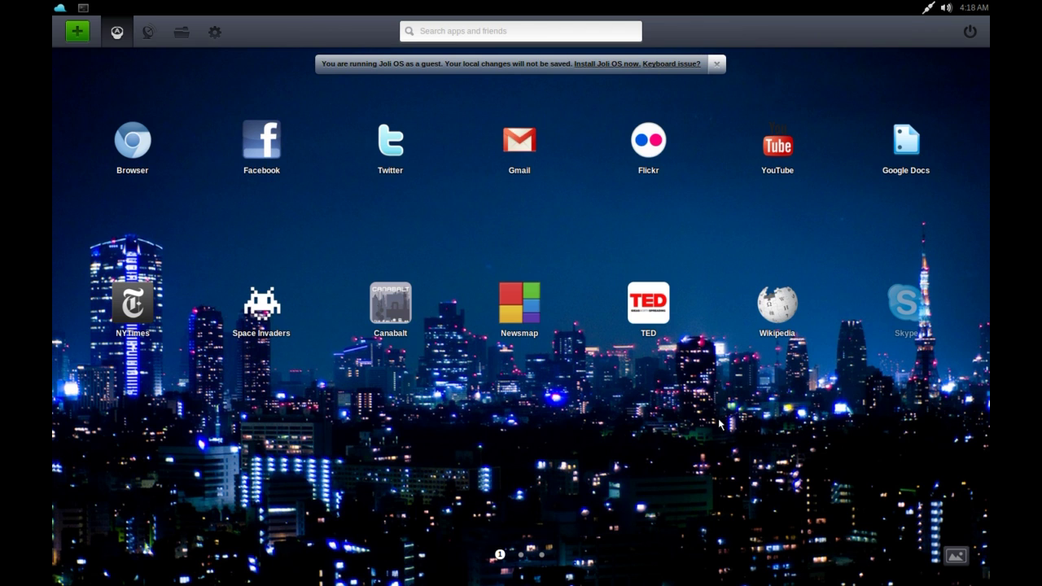
- Check System Monitor's Processes and Resources tabs, close it, and launch the web browser
key("ctrl+alt+Delete")
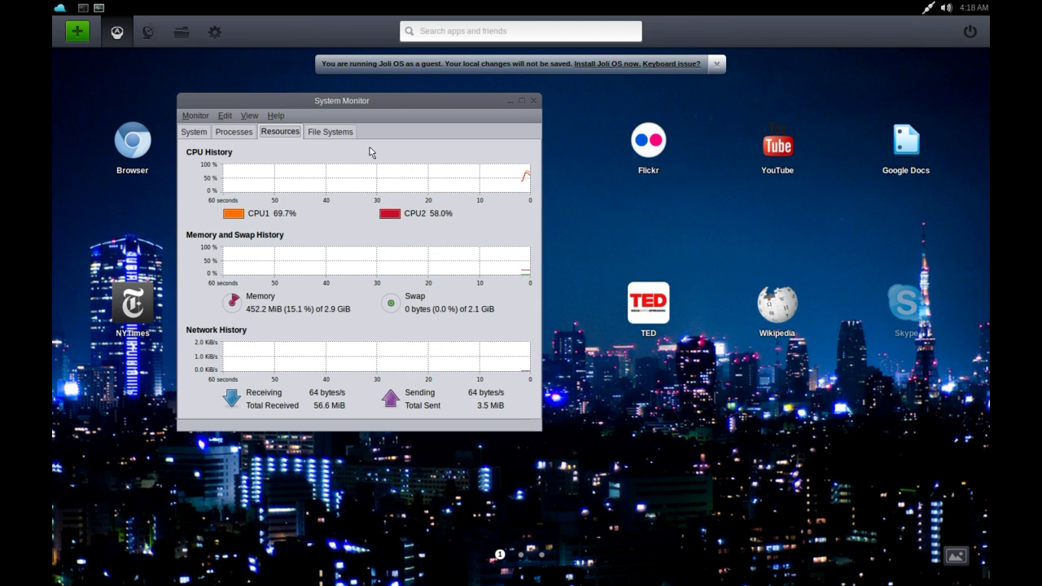
left_click(254, 134)
left_click(275, 132)
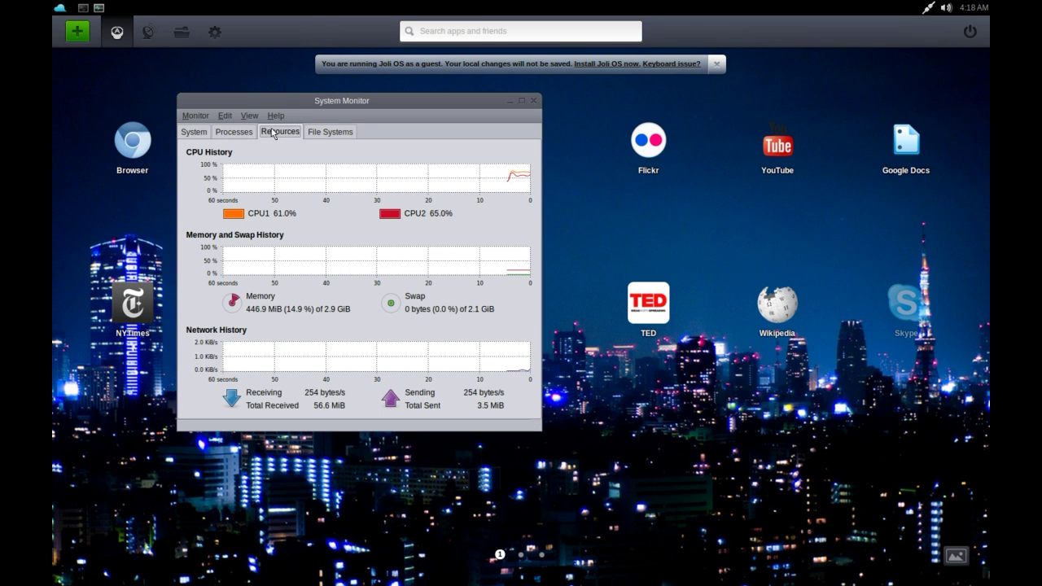
left_click(533, 102)
left_click(156, 154)
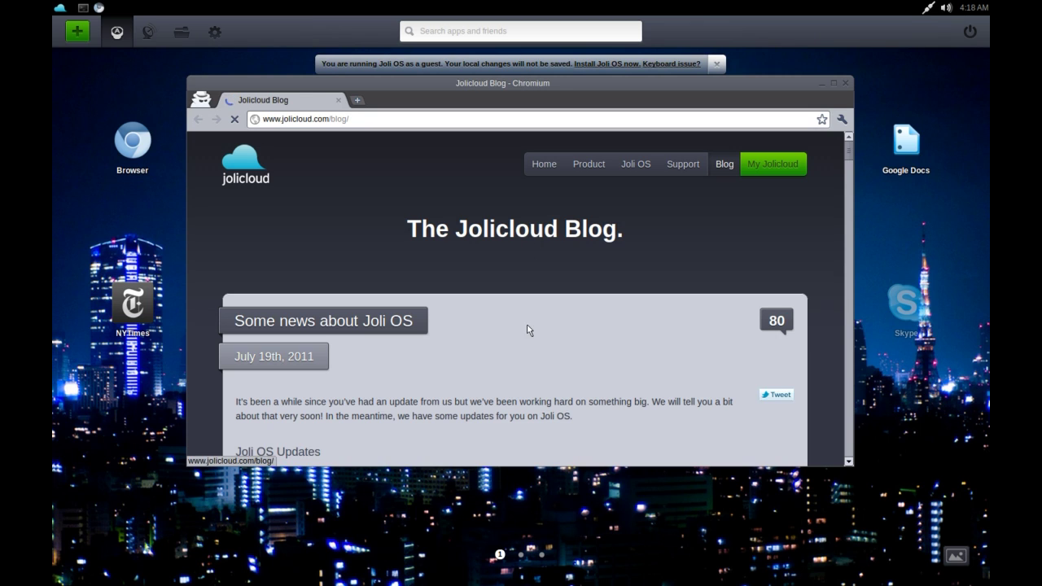
left_click(540, 185)
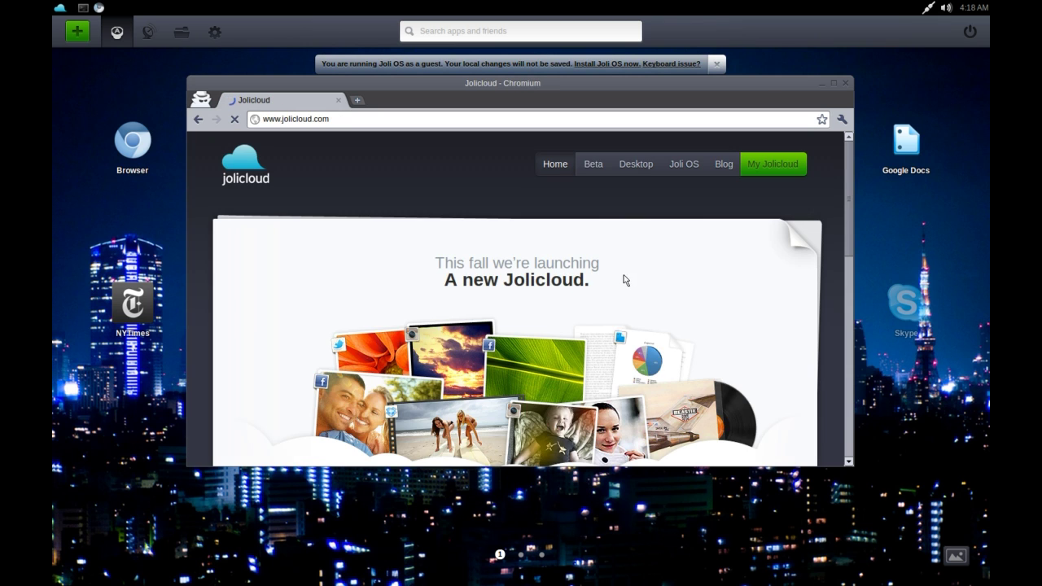
left_click(832, 82)
scroll(869, 287, "down", 5)
scroll(868, 291, "down", 2)
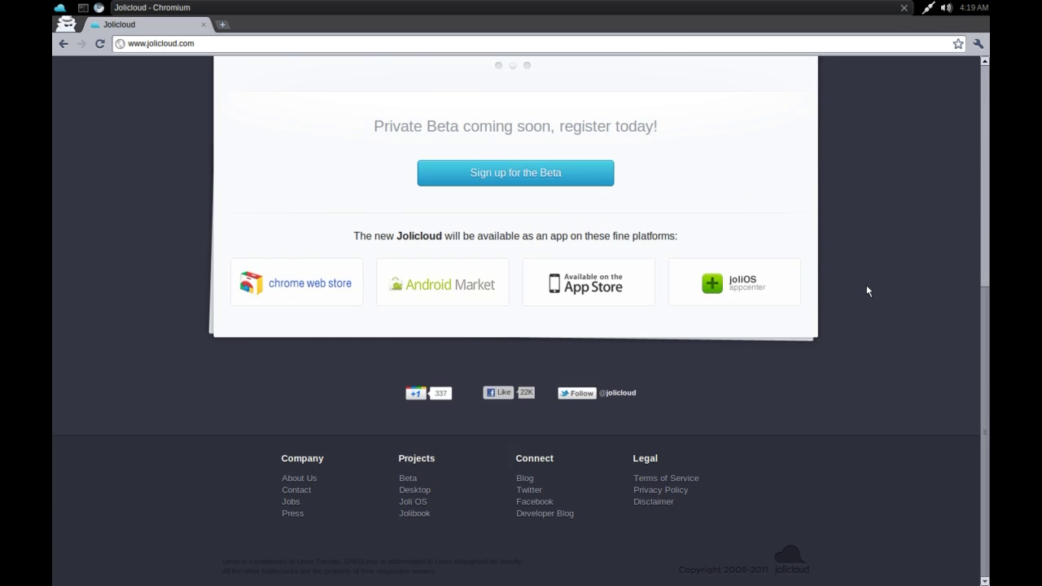
scroll(868, 291, "up", 5)
scroll(870, 294, "down", 4)
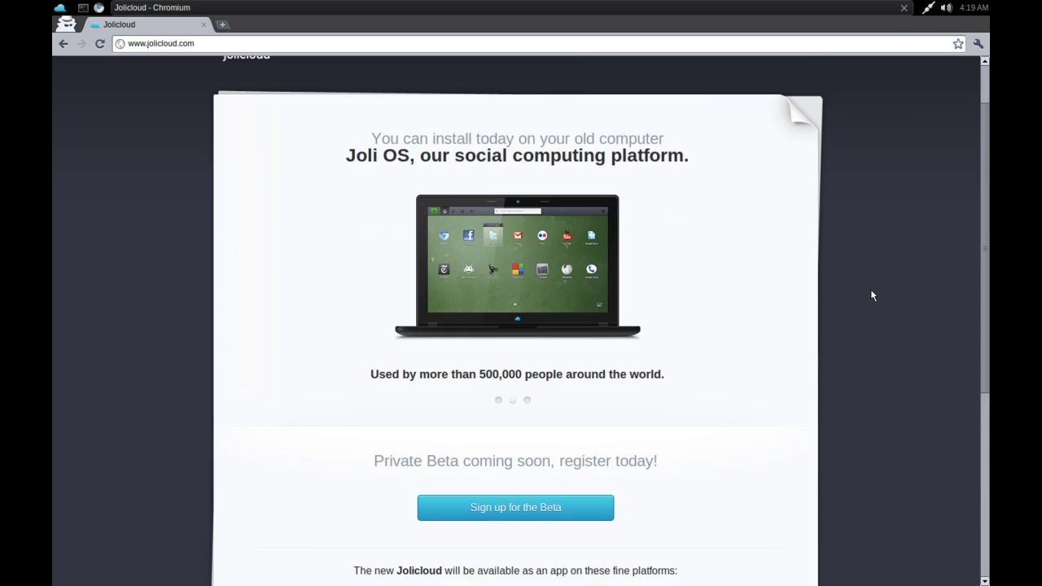
scroll(867, 287, "up", 3)
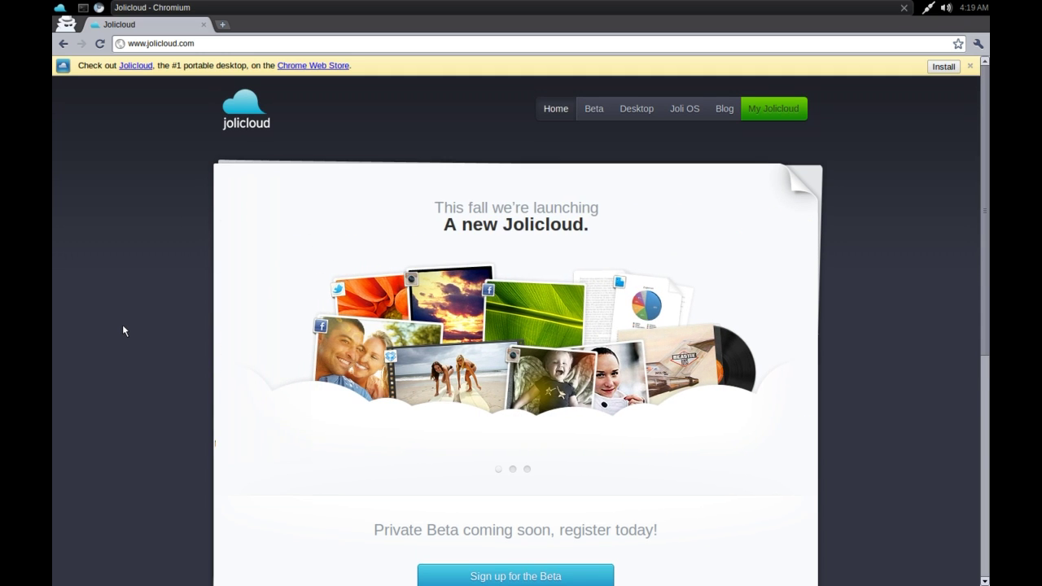
scroll(123, 327, "down", 5)
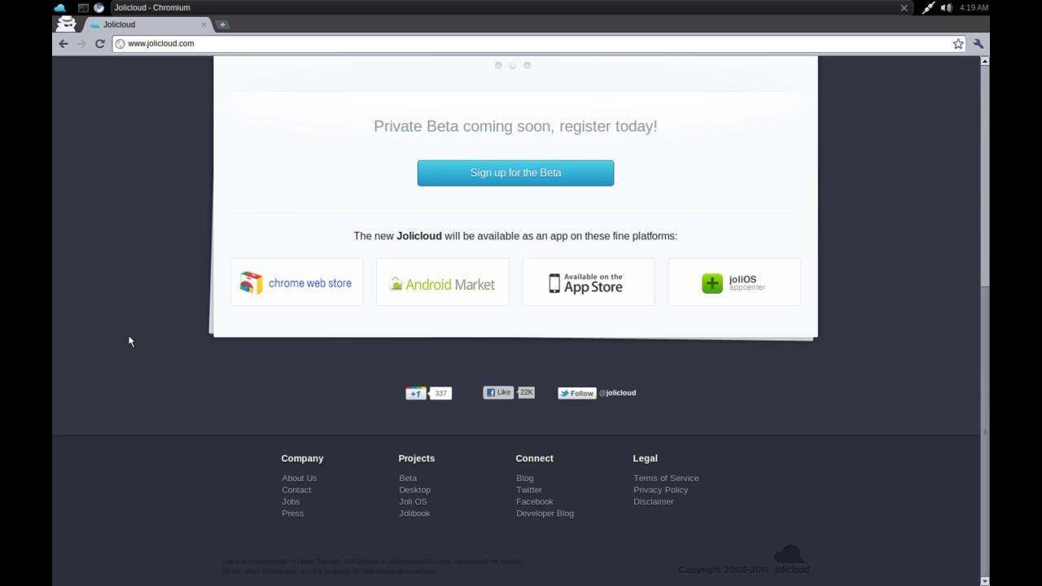
scroll(127, 334, "up", 5)
scroll(128, 334, "down", 5)
scroll(846, 312, "up", 5)
scroll(846, 313, "up", 4)
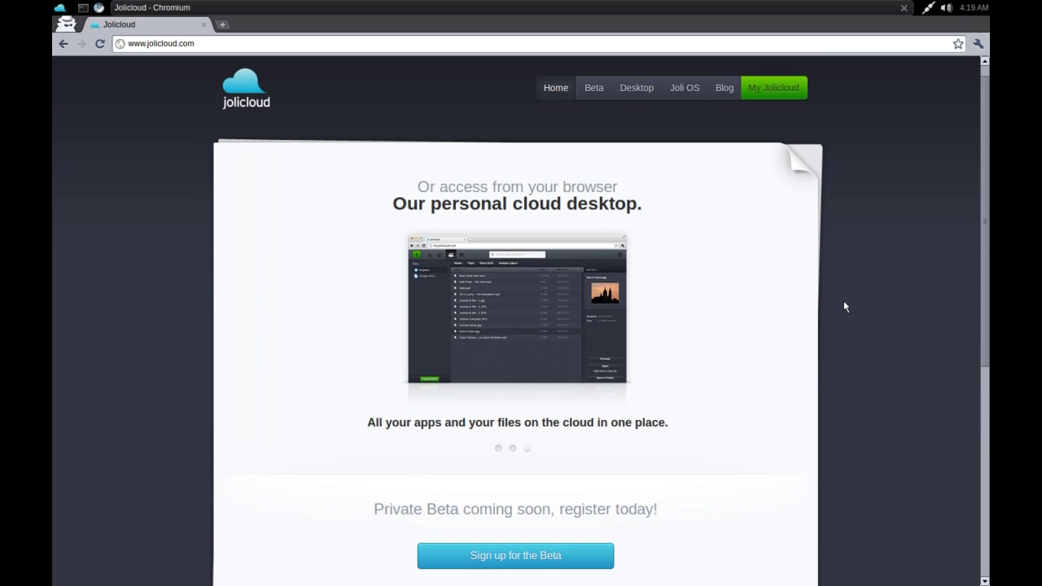